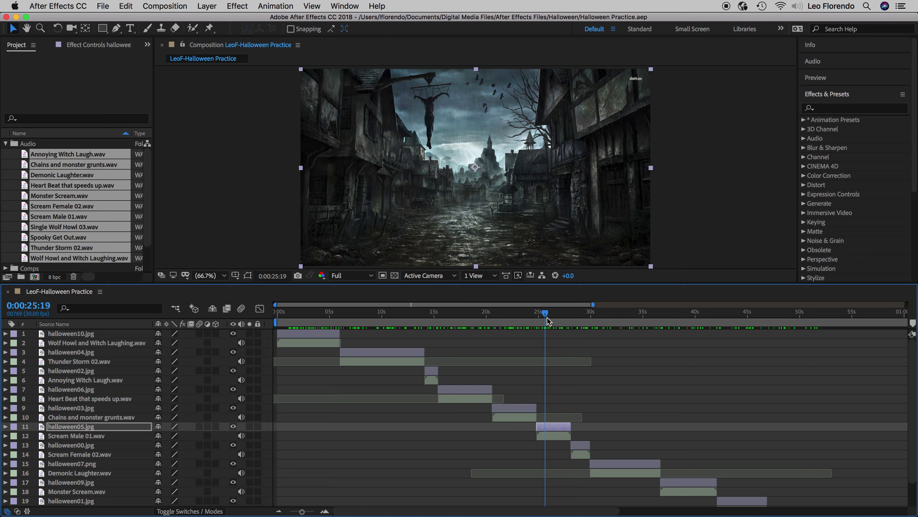
- Scrub through the timeline to preview the images, with the halloween04.jpg layer selected, and stop at 0:00:18:16
{"action": "left_click_drag", "start_coordinate": [546, 314], "coordinate": [452, 327]}
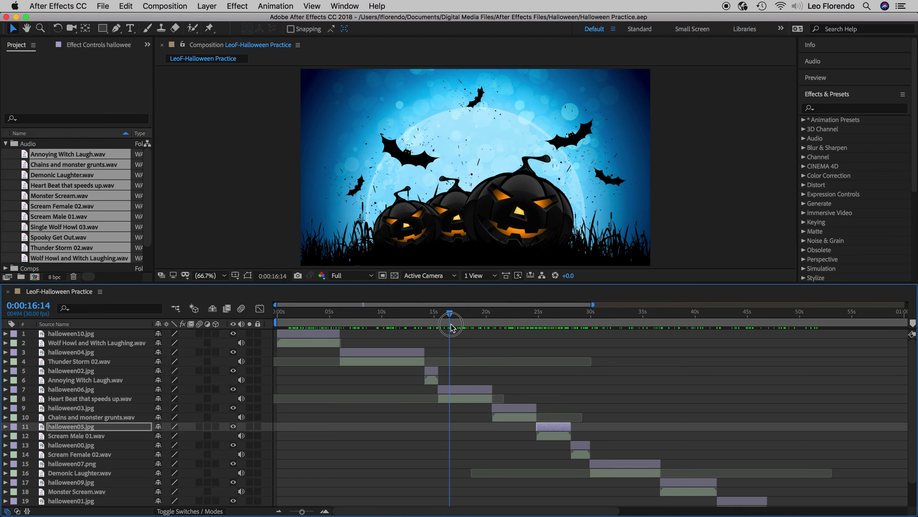
{"action": "left_click_drag", "start_coordinate": [450, 324], "coordinate": [585, 342]}
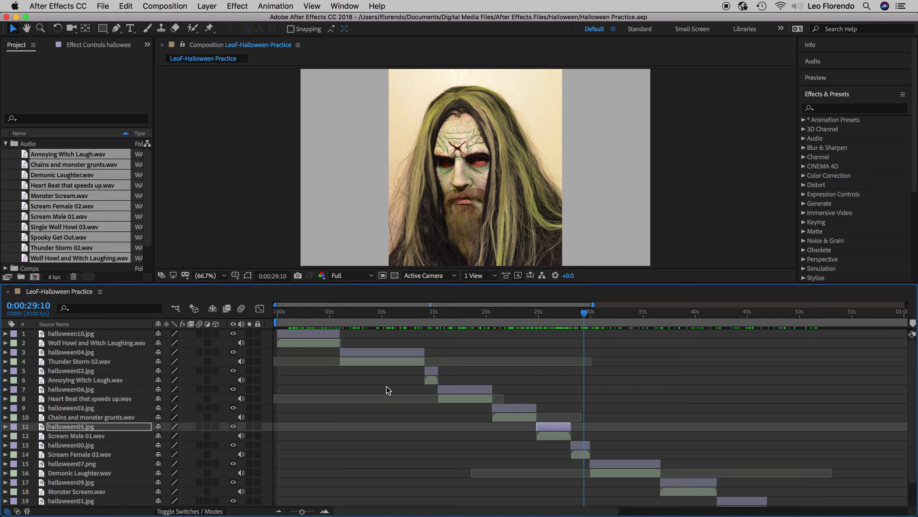
{"action": "left_click", "coordinate": [369, 353]}
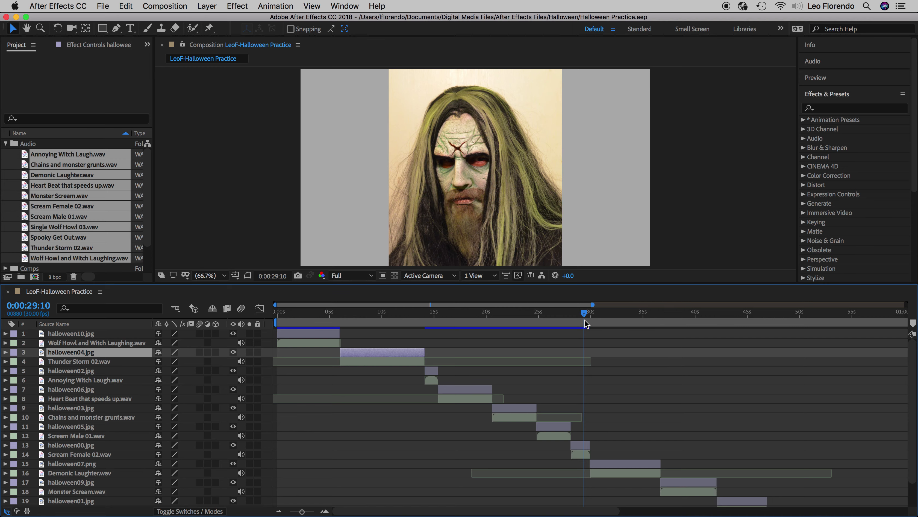
{"action": "left_click_drag", "start_coordinate": [426, 325], "coordinate": [471, 327]}
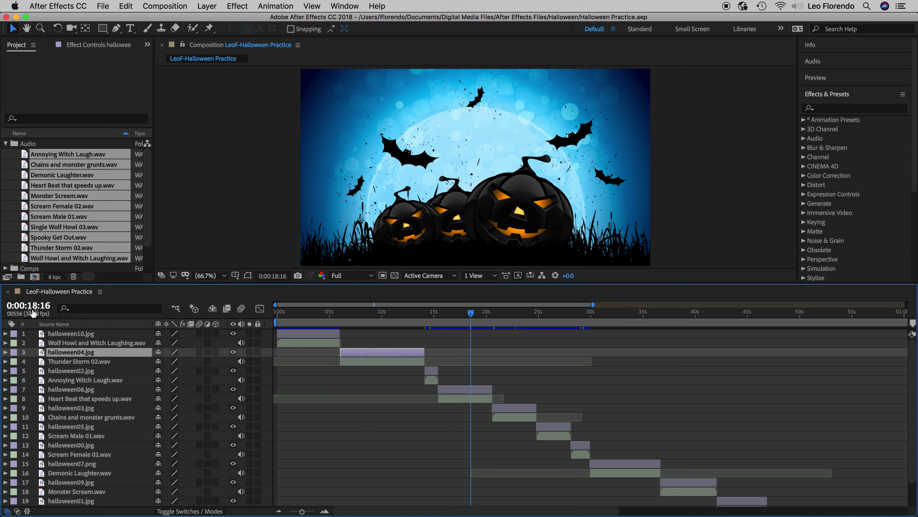
- Advance the playhead one frame at a time to 0:00:18:24
{"action": "left_click_drag", "start_coordinate": [32, 313], "coordinate": [34, 313]}
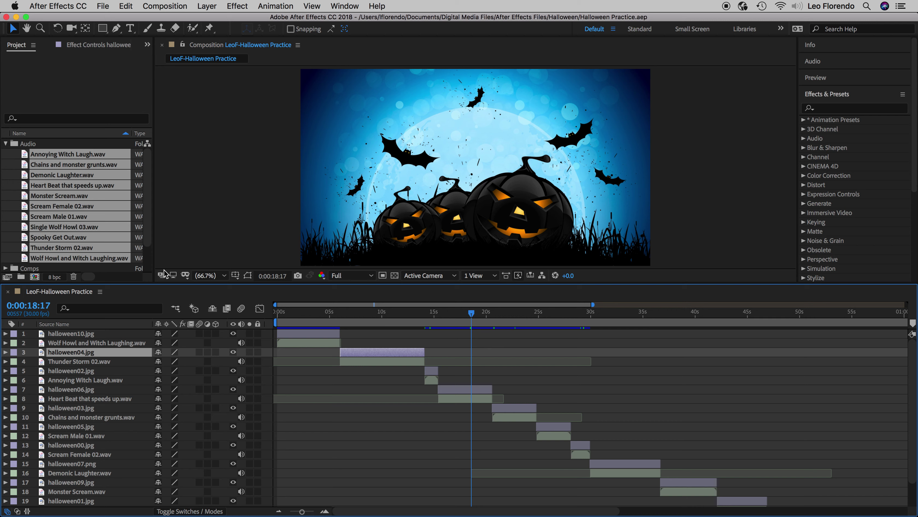
{"action": "key", "text": "Page_Down"}
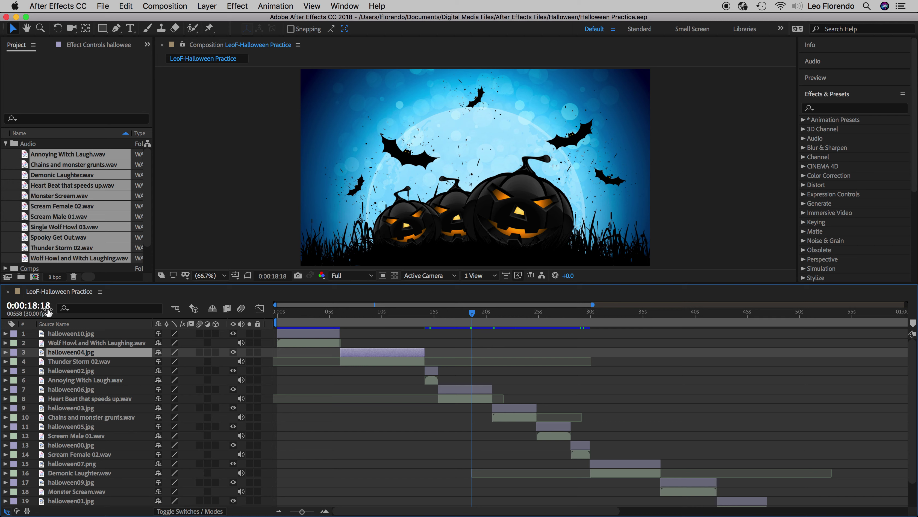
{"action": "key", "text": "Page_Down"}
{"action": "key", "text": "Page_Down"}
{"action": "key", "text": "Page_Down"}
{"action": "key", "text": "Page_Down"}
{"action": "key", "text": "Page_Down"}
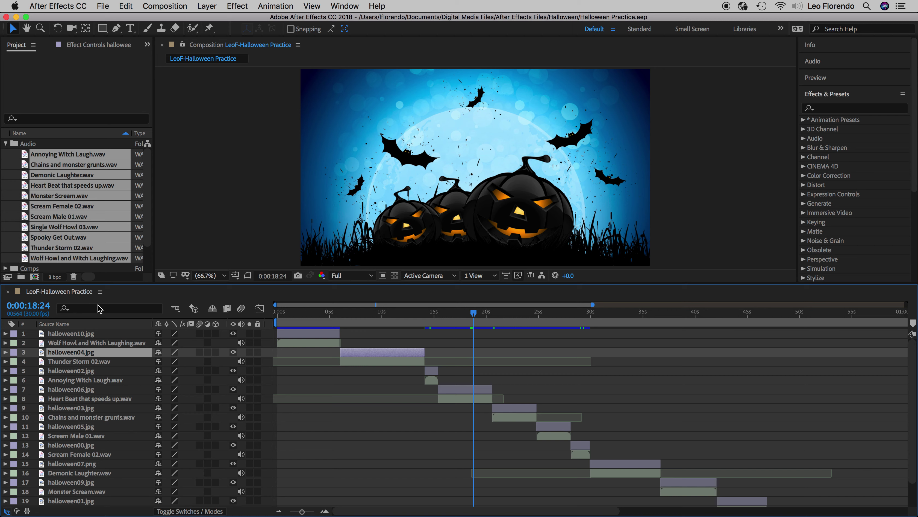
- Step the playhead back one frame at a time to 0:00:18:15
{"action": "key", "text": "Page_Up"}
{"action": "key", "text": "Page_Up"}
{"action": "key", "text": "Page_Up"}
{"action": "key", "text": "Page_Up"}
{"action": "key", "text": "Page_Up"}
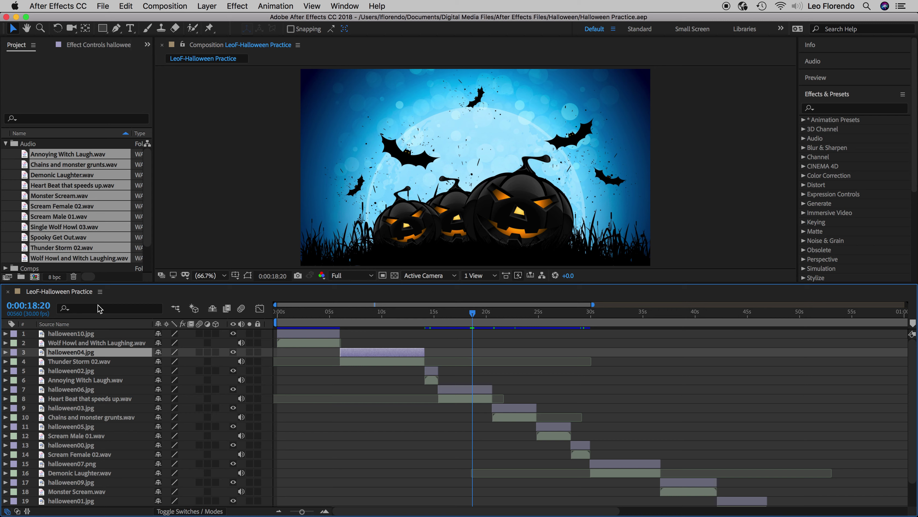
{"action": "key", "text": "Page_Up"}
{"action": "key", "text": "Page_Up"}
{"action": "key", "text": "Page_Up"}
{"action": "key", "text": "Page_Up"}
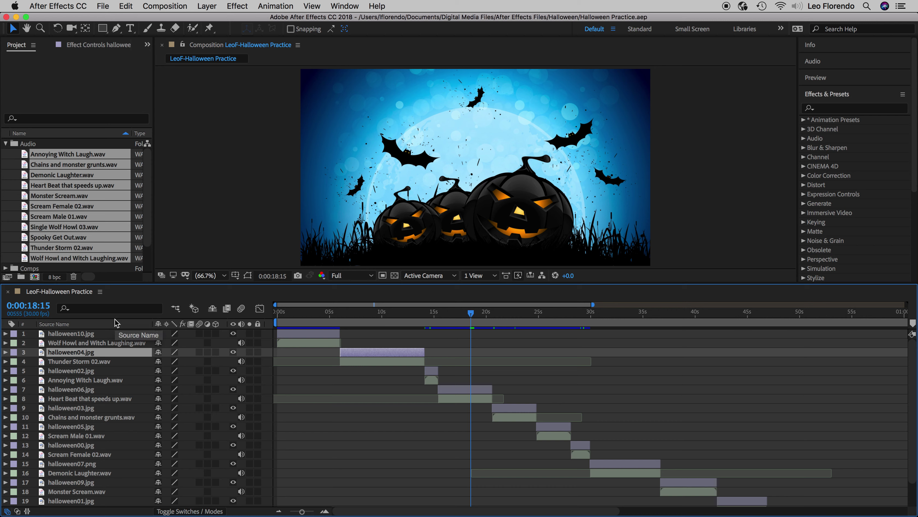
- Move the playhead forward in ten-frame jumps to 0:00:21:25
{"action": "key", "text": "shift+Page_Down"}
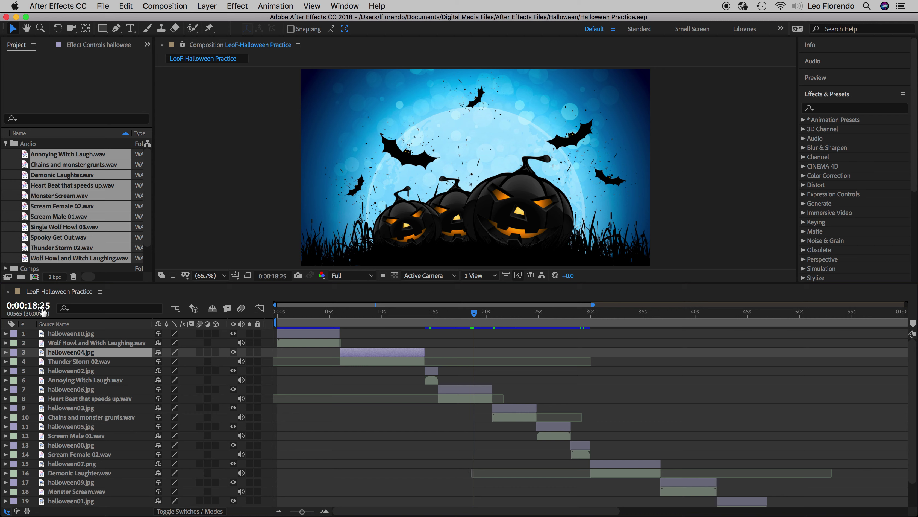
{"action": "key", "text": "shift+Page_Down"}
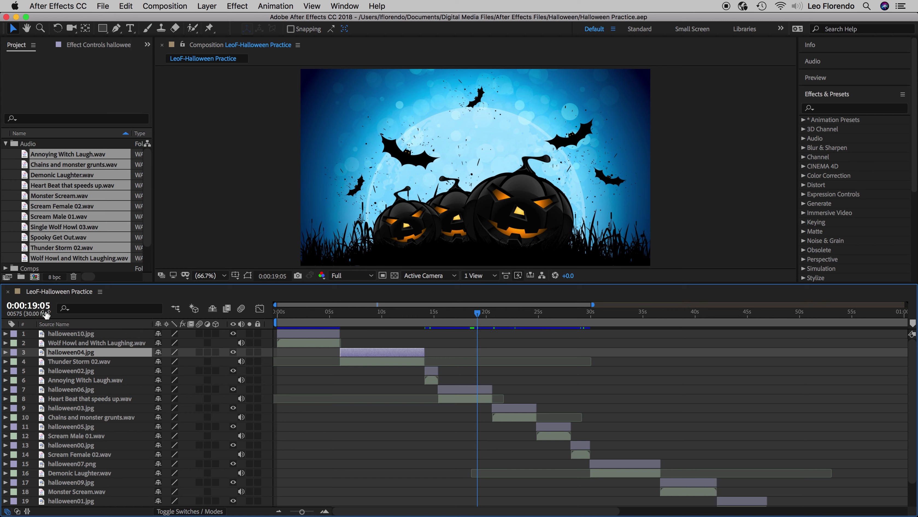
{"action": "key", "text": "shift+Page_Down"}
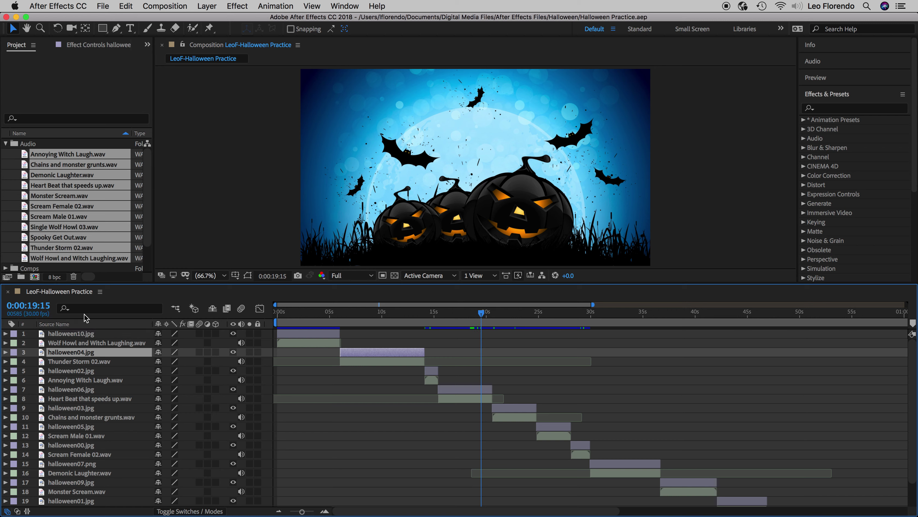
{"action": "key", "text": "shift+Page_Down"}
{"action": "key", "text": "shift+Page_Down"}
{"action": "key", "text": "shift+Page_Down"}
{"action": "key", "text": "shift+Page_Down"}
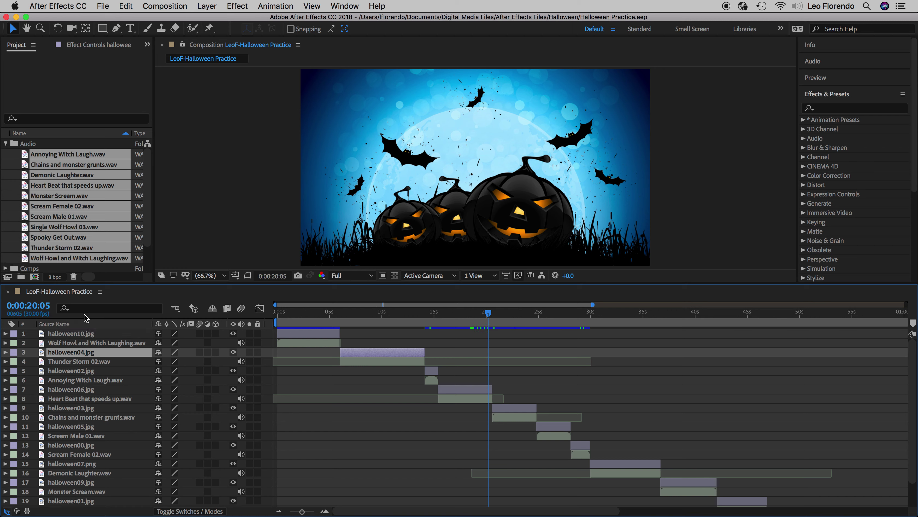
{"action": "key", "text": "shift+Page_Down"}
{"action": "key", "text": "shift+Page_Down"}
{"action": "key", "text": "shift+Page_Down"}
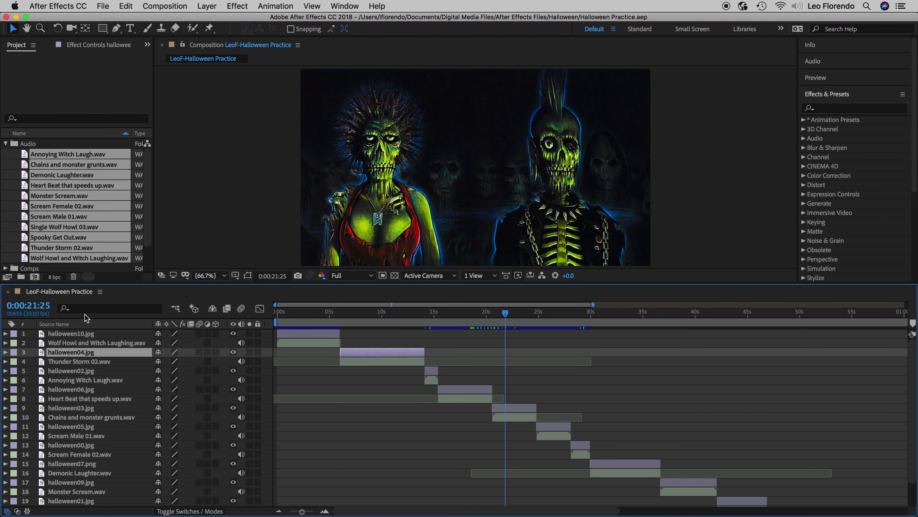
- Move the playhead back in ten-frame jumps to 0:00:18:25
{"action": "key", "text": "shift+Page_Up"}
{"action": "key", "text": "shift+Page_Up"}
{"action": "key", "text": "shift+Page_Up"}
{"action": "key", "text": "shift+Page_Up"}
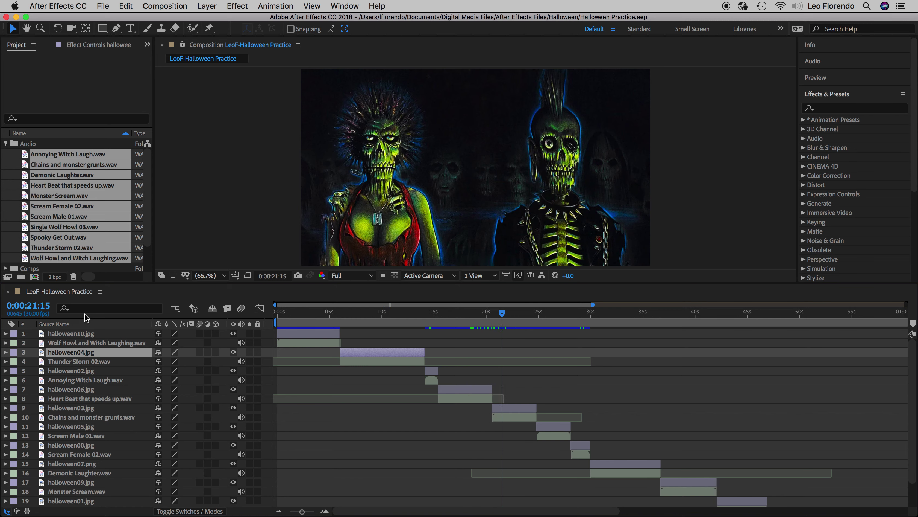
{"action": "key", "text": "shift+Page_Up"}
{"action": "key", "text": "shift+Page_Up"}
{"action": "key", "text": "shift+Page_Up"}
{"action": "key", "text": "shift+Page_Up"}
{"action": "key", "text": "shift+Page_Up"}
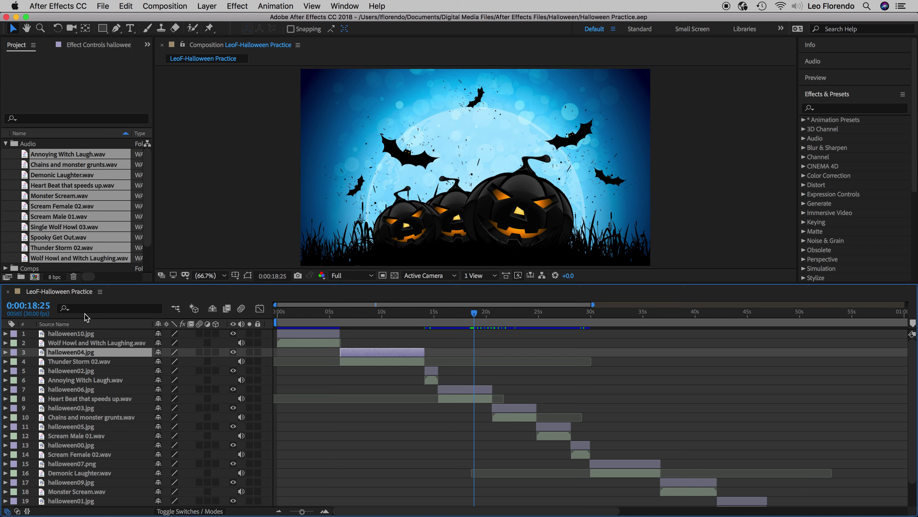
- Advance the playhead five single frames to 0:00:19:00
{"action": "key", "text": "Page_Down"}
{"action": "key", "text": "Page_Down"}
{"action": "key", "text": "Page_Down"}
{"action": "key", "text": "Page_Down"}
{"action": "key", "text": "Page_Down"}
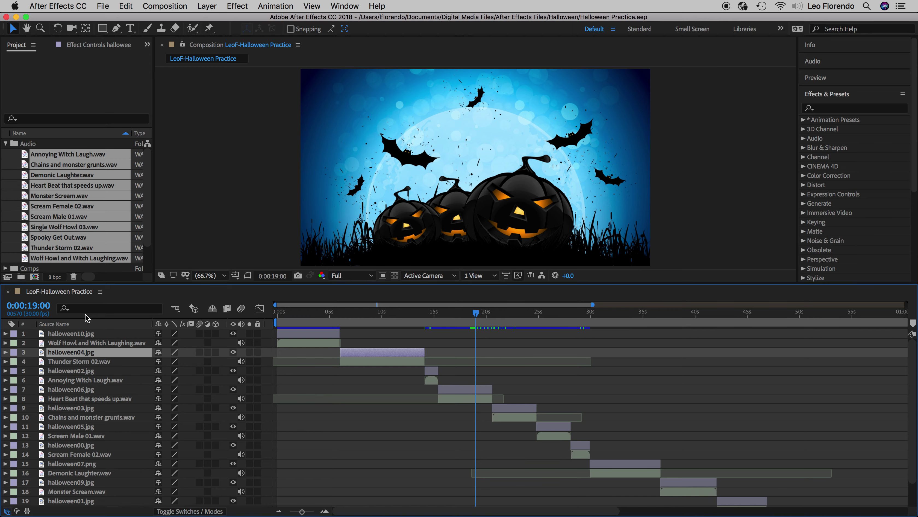
- Jump to the composition's start and then its end, and step back frame by frame to 0:01:59:23
{"action": "key", "text": "Home"}
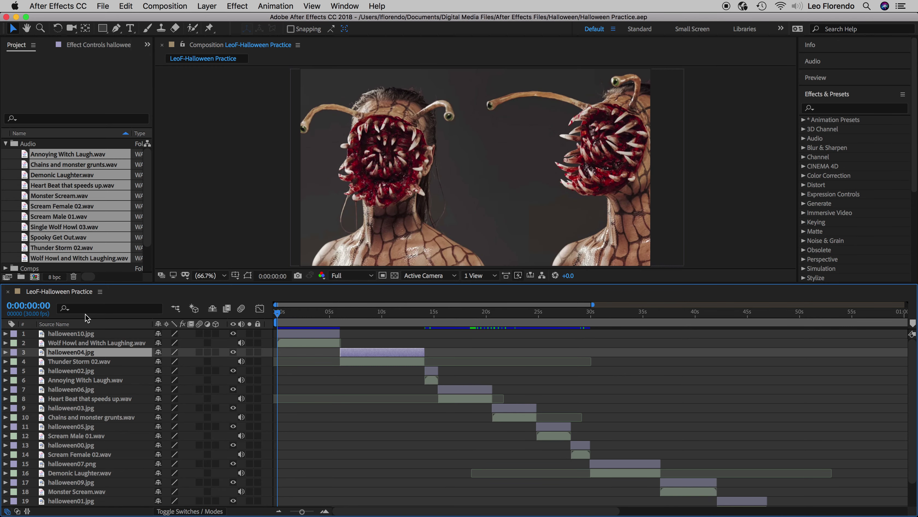
{"action": "key", "text": "End"}
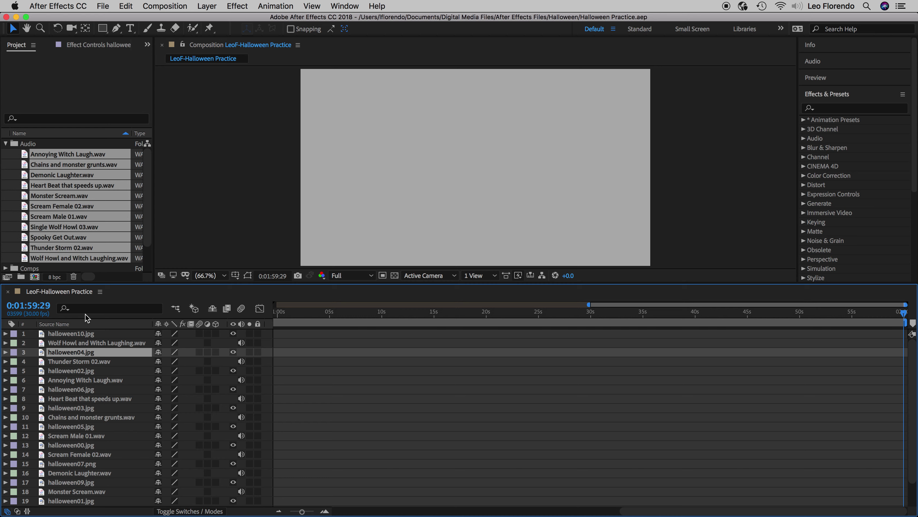
{"action": "key", "text": "Page_Up"}
{"action": "key", "text": "Page_Up"}
{"action": "key", "text": "Page_Up"}
{"action": "key", "text": "Page_Up"}
{"action": "key", "text": "Page_Up"}
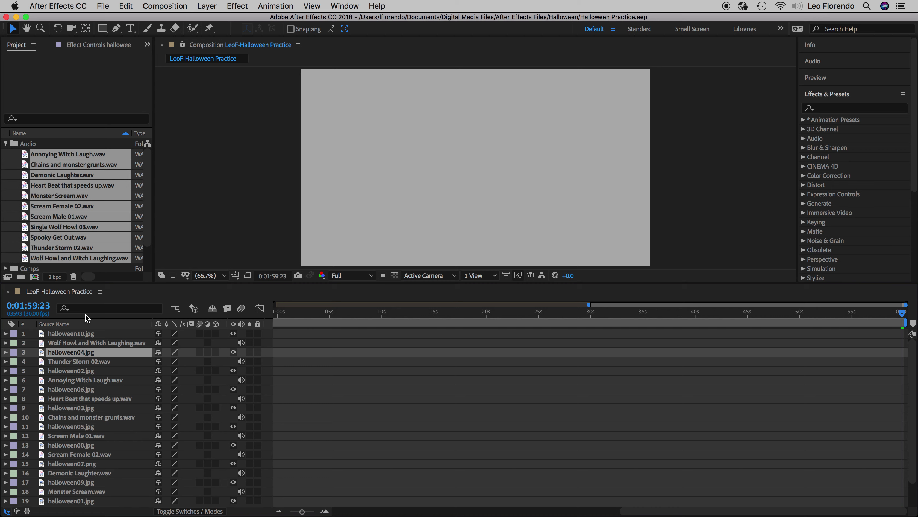
- Extend the halloween04.jpg layer ten frames past its out point, trimming its end to 0:00:14:13
{"action": "scroll", "coordinate": [465, 393], "scroll_direction": "left", "scroll_amount": 10}
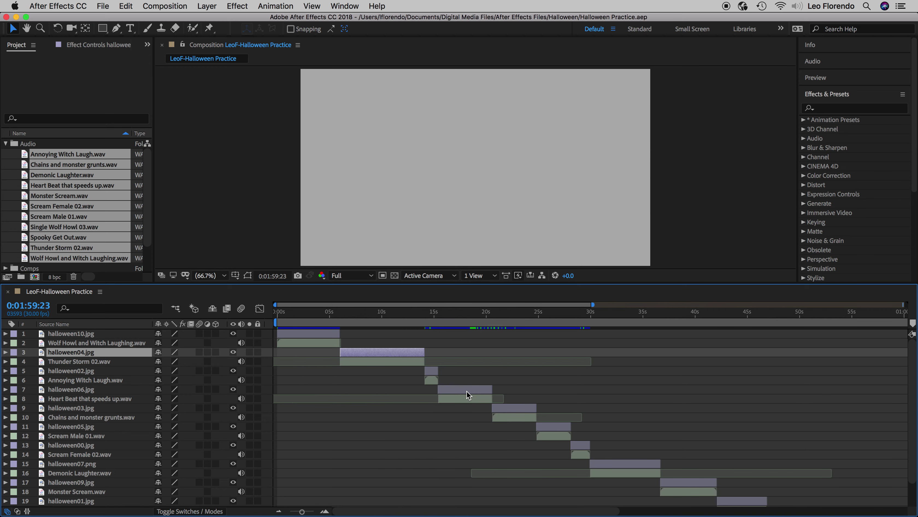
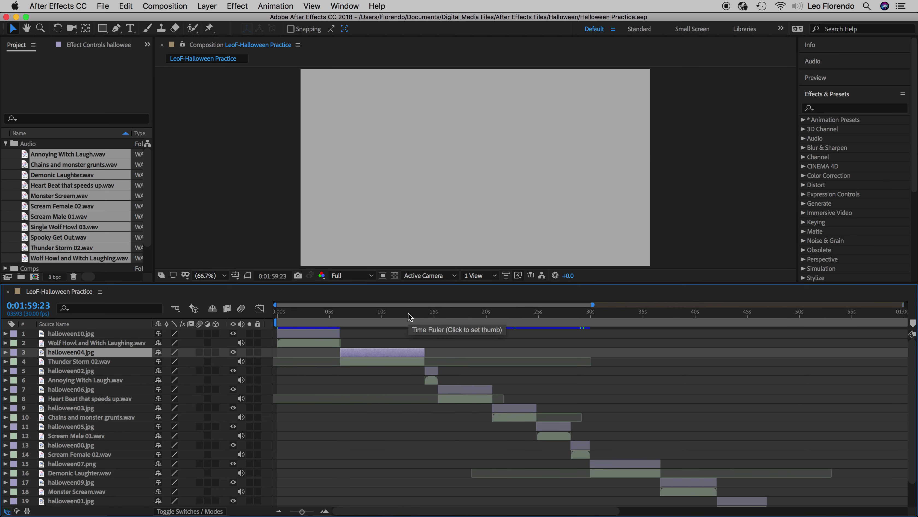
{"action": "left_click", "coordinate": [408, 313]}
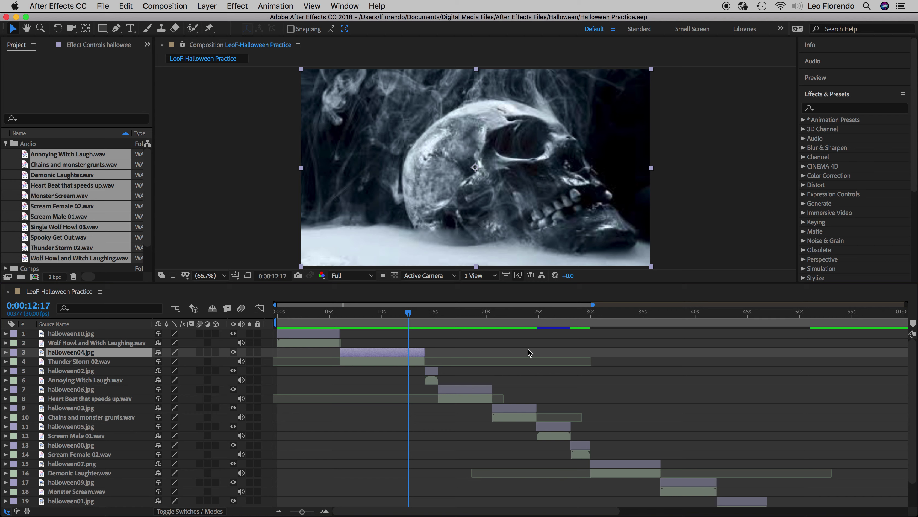
{"action": "key", "text": "o"}
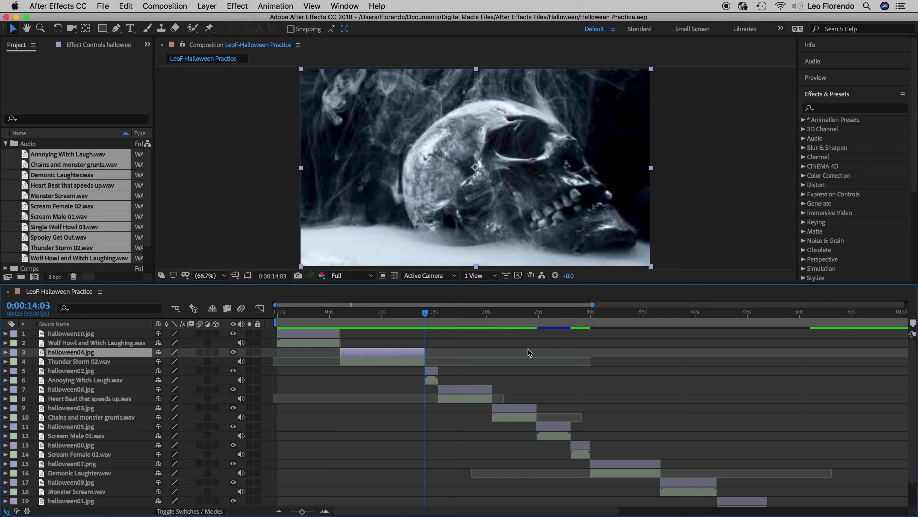
{"action": "key", "text": "shift+Page_Down"}
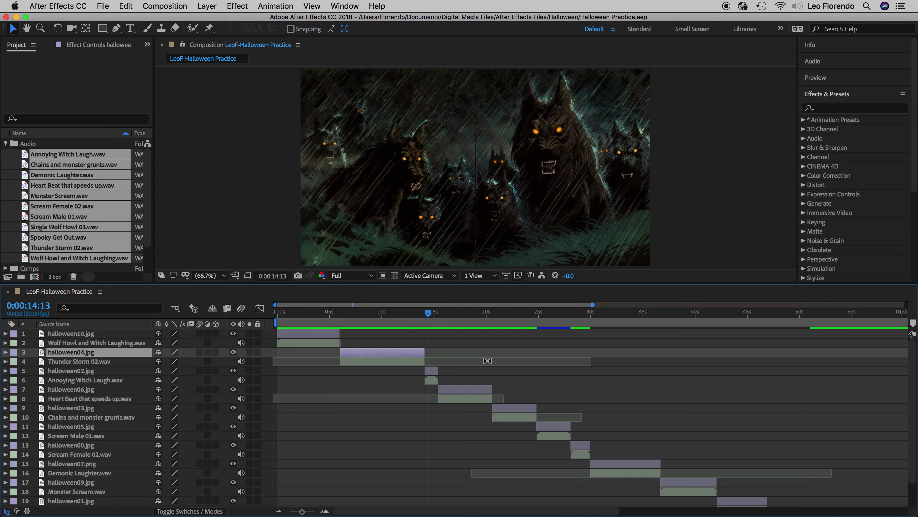
{"action": "key", "text": "alt+bracketright"}
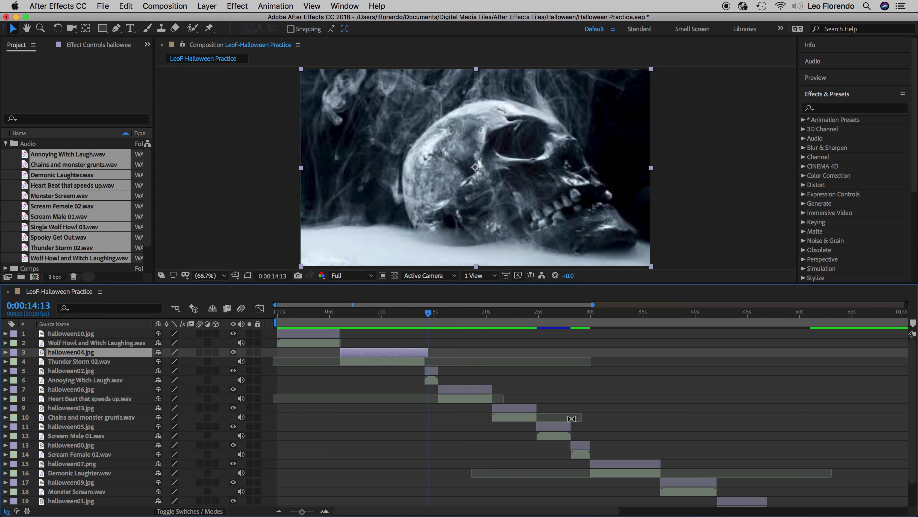
- Extend the halloween05.jpg layer ten frames past its out point, trimming its end to 0:00:28:13
{"action": "left_click", "coordinate": [551, 430]}
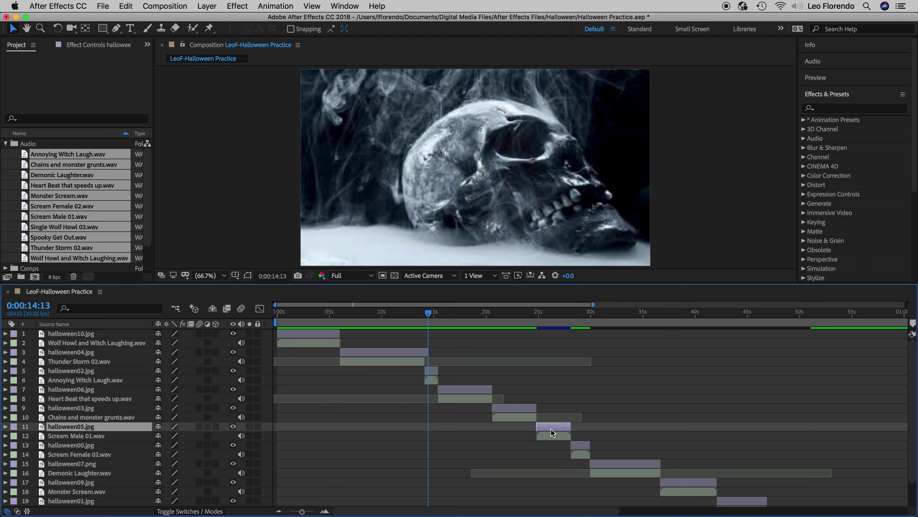
{"action": "key", "text": "o"}
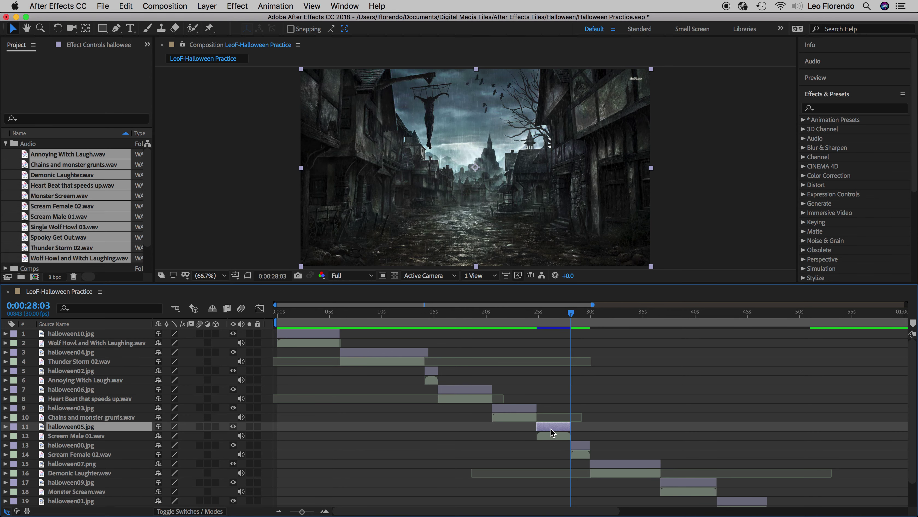
{"action": "key", "text": "shift+Page_Down"}
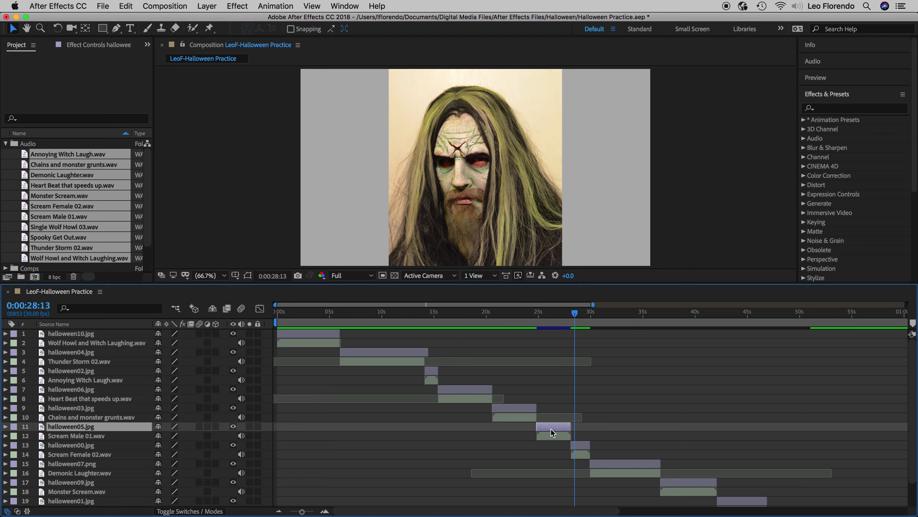
{"action": "key", "text": "alt+]"}
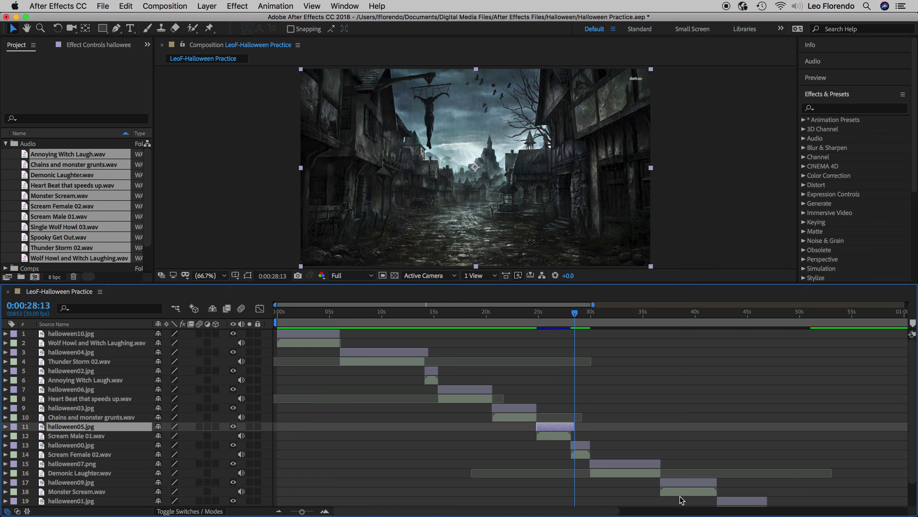
- Extend the halloween01.jpg layer ten frames past its out point, trimming its end to 0:00:47:06
{"action": "scroll", "coordinate": [678, 482], "scroll_direction": "down", "scroll_amount": 3}
{"action": "left_click", "coordinate": [735, 475]}
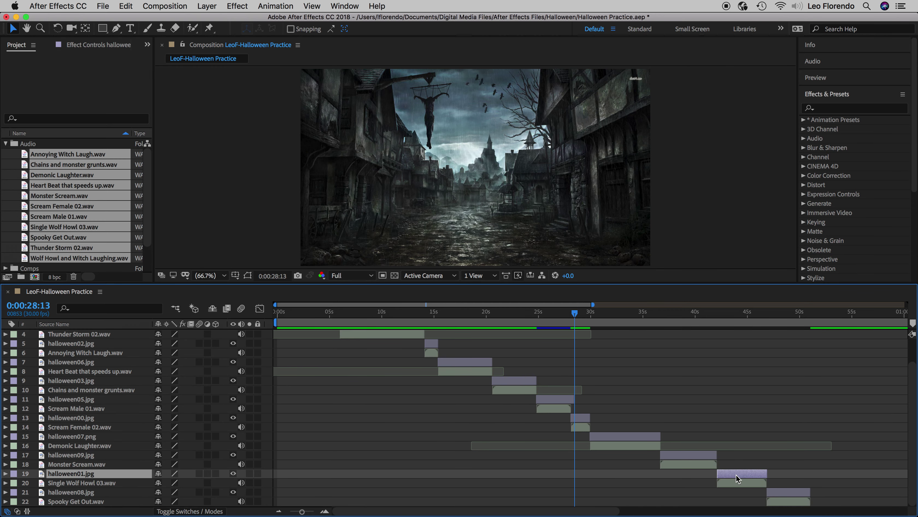
{"action": "key", "text": "o"}
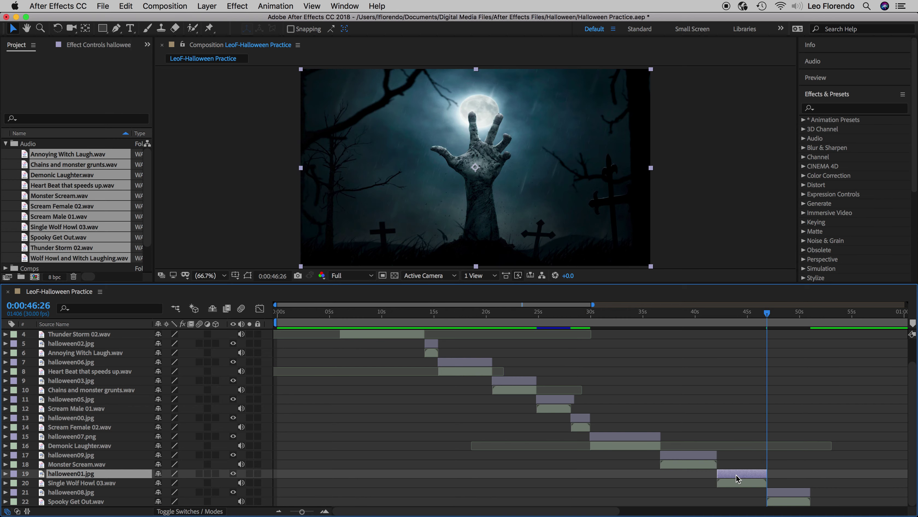
{"action": "key", "text": "shift+Page_Down"}
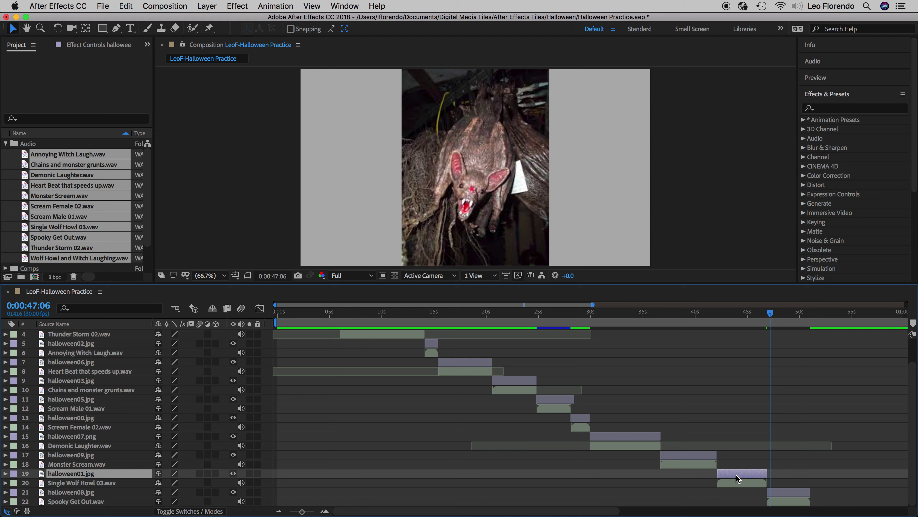
{"action": "key", "text": "alt+bracketright"}
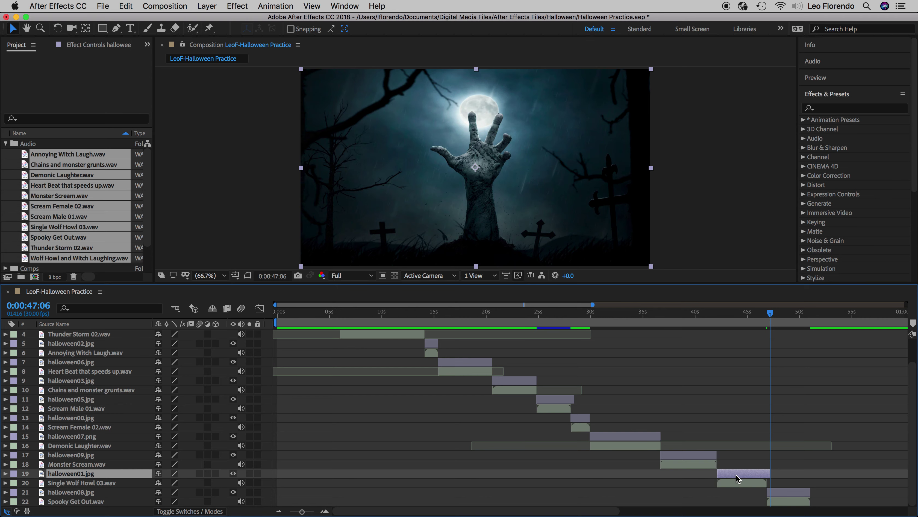
{"action": "scroll", "coordinate": [608, 460], "scroll_direction": "up", "scroll_amount": 1}
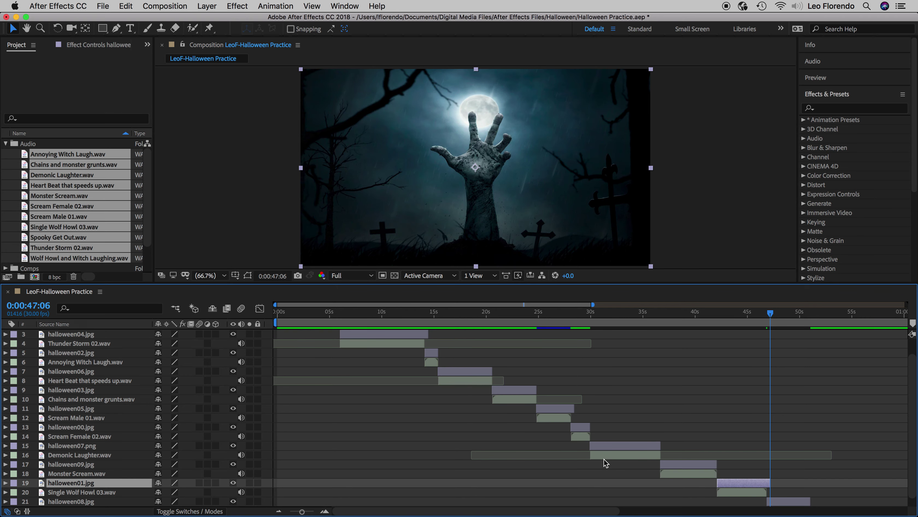
- Extend the halloween03.jpg layer ten frames past its out point, trimming its end to 0:00:25:04
{"action": "left_click", "coordinate": [511, 388]}
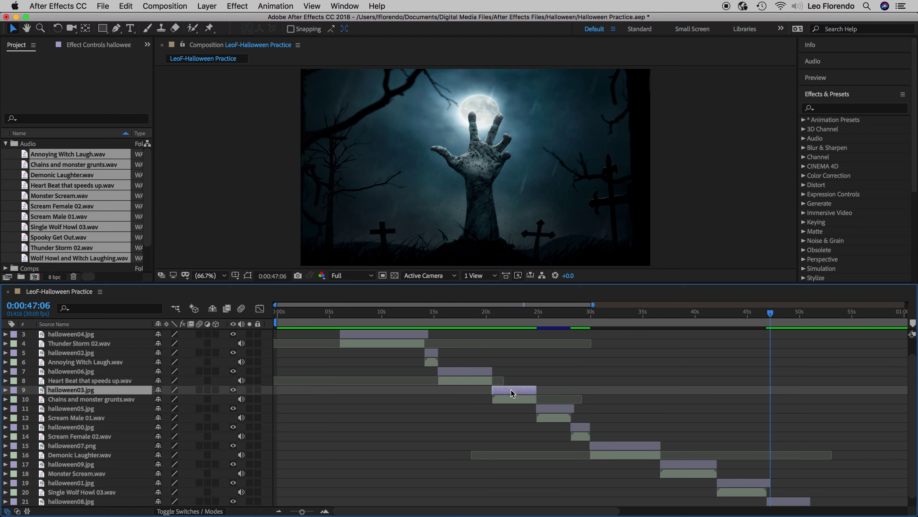
{"action": "key", "text": "o"}
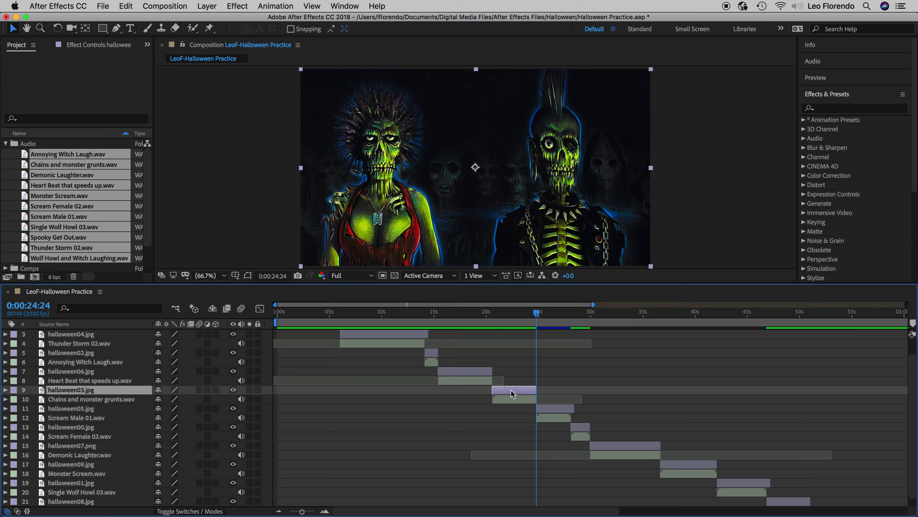
{"action": "key", "text": "shift+Page_Down"}
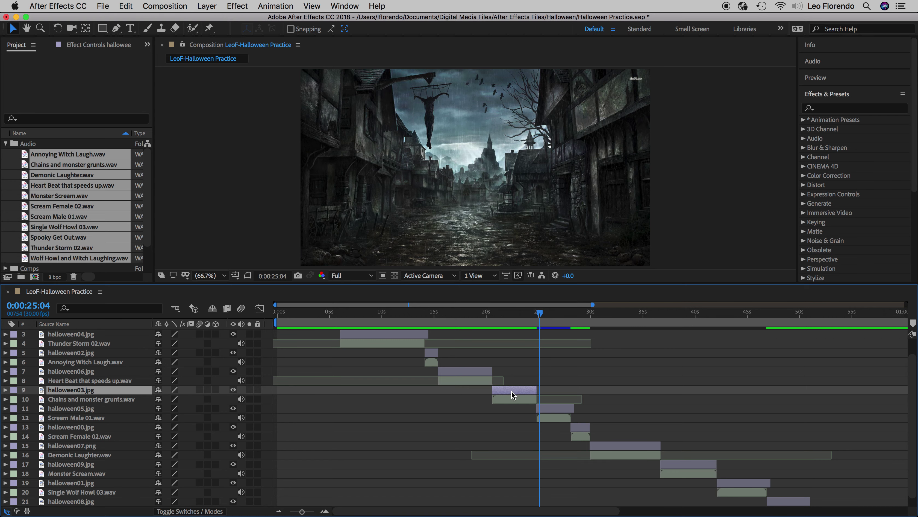
{"action": "key", "text": "alt+]"}
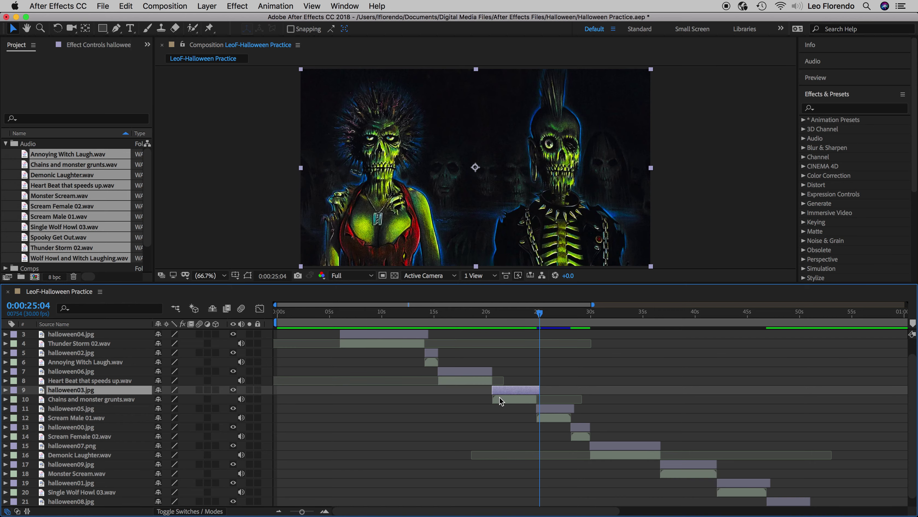
- Extend the halloween07.png layer ten frames past its out point, trimming its end to 0:00:37:00
{"action": "scroll", "coordinate": [500, 400], "scroll_direction": "up", "scroll_amount": 2}
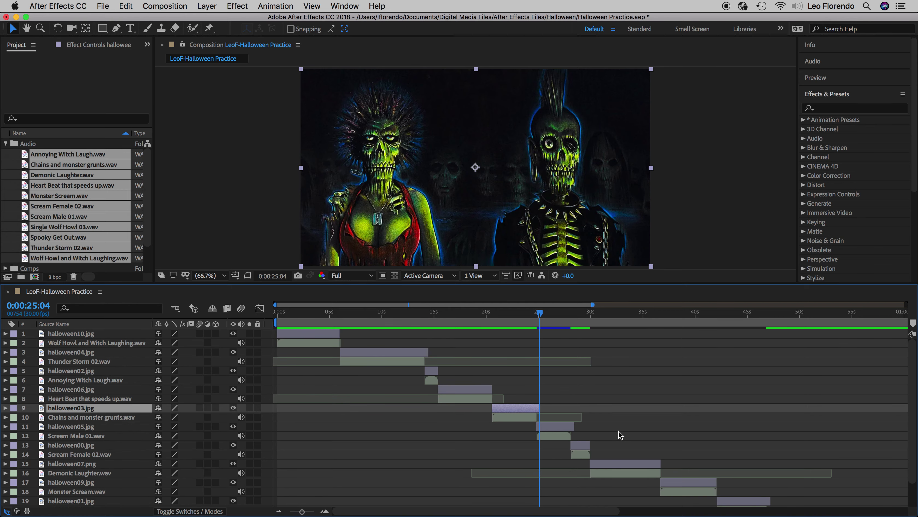
{"action": "scroll", "coordinate": [618, 430], "scroll_direction": "down", "scroll_amount": 3}
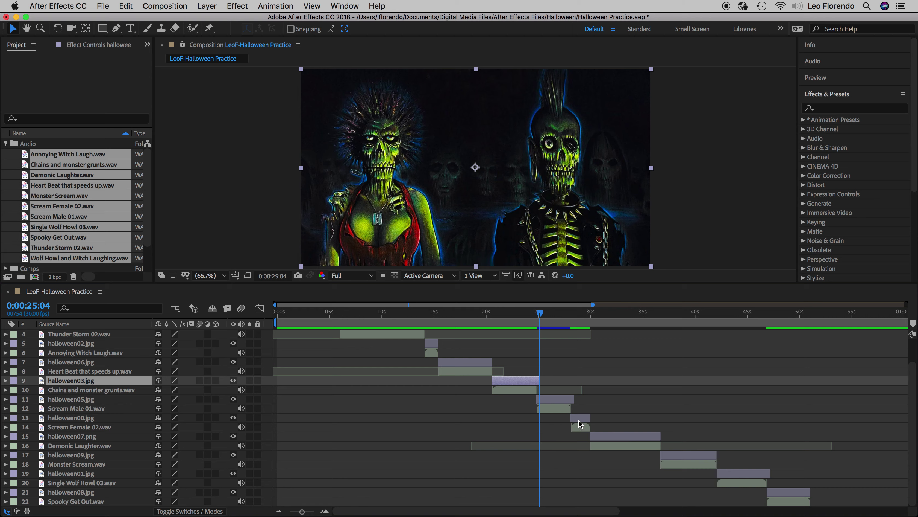
{"action": "left_click", "coordinate": [611, 436]}
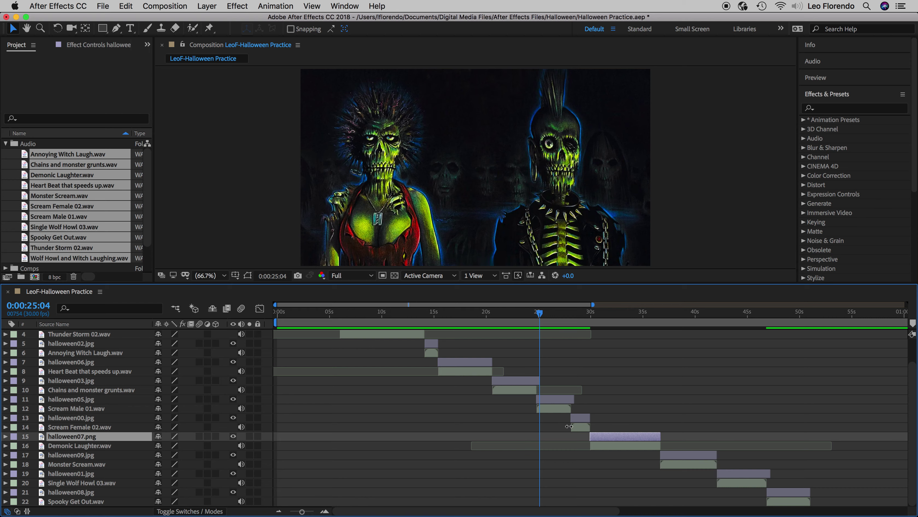
{"action": "key", "text": "o"}
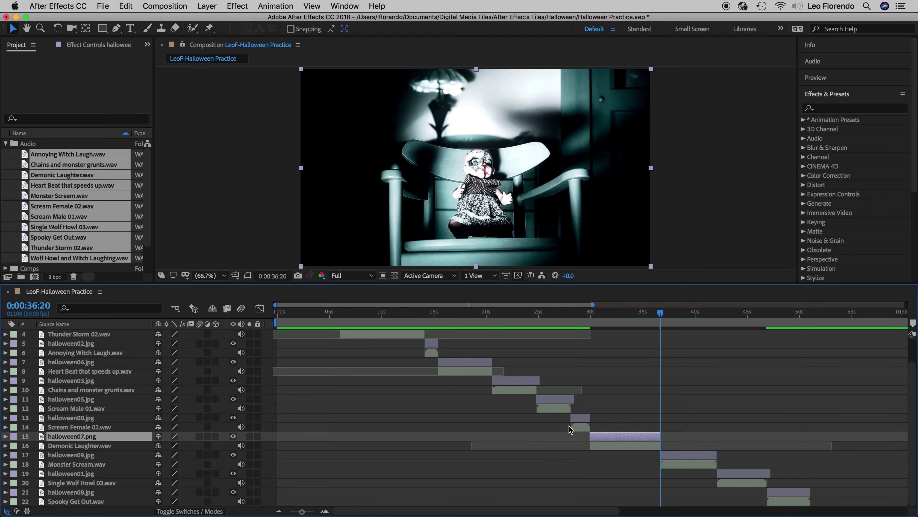
{"action": "key", "text": "shift+Page_Down"}
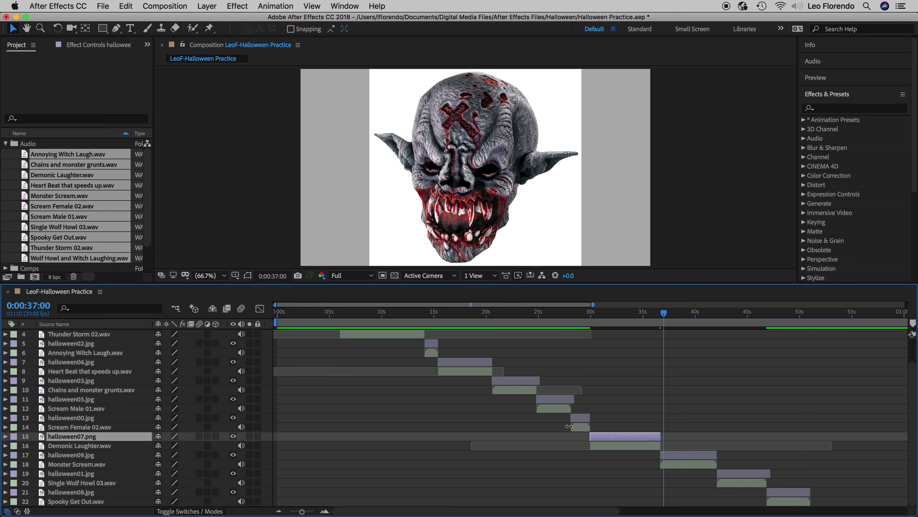
{"action": "key", "text": "alt+bracketright"}
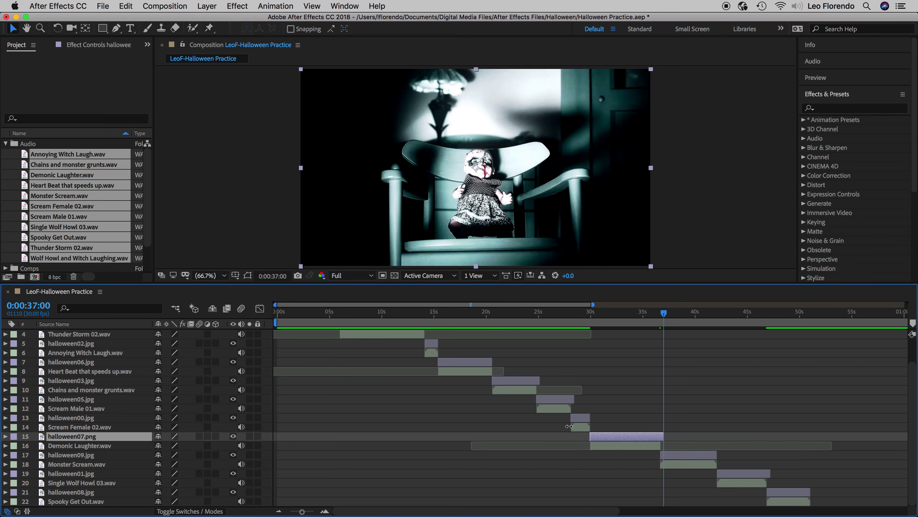
- Set the current time to 0:00:14:04, where halloween02.jpg starts beneath the end of halloween04.jpg
{"action": "scroll", "coordinate": [569, 425], "scroll_direction": "up", "scroll_amount": 3}
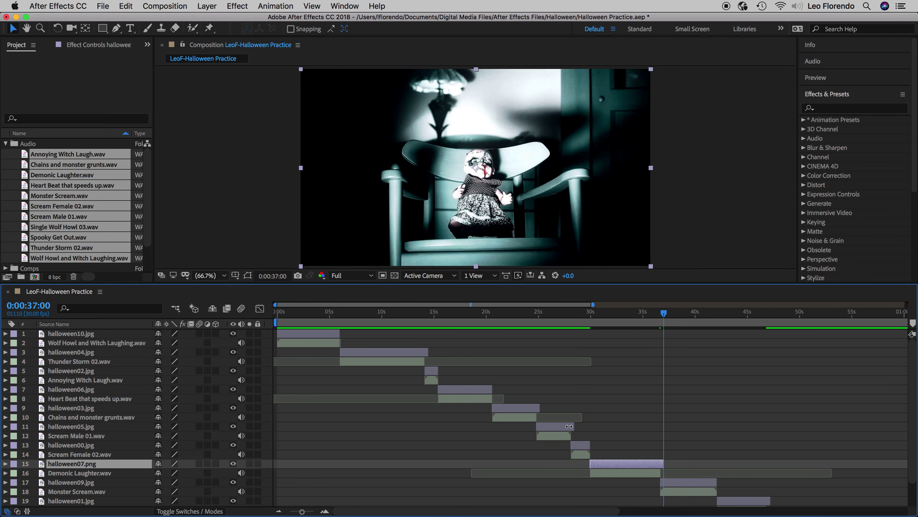
{"action": "left_click", "coordinate": [422, 315]}
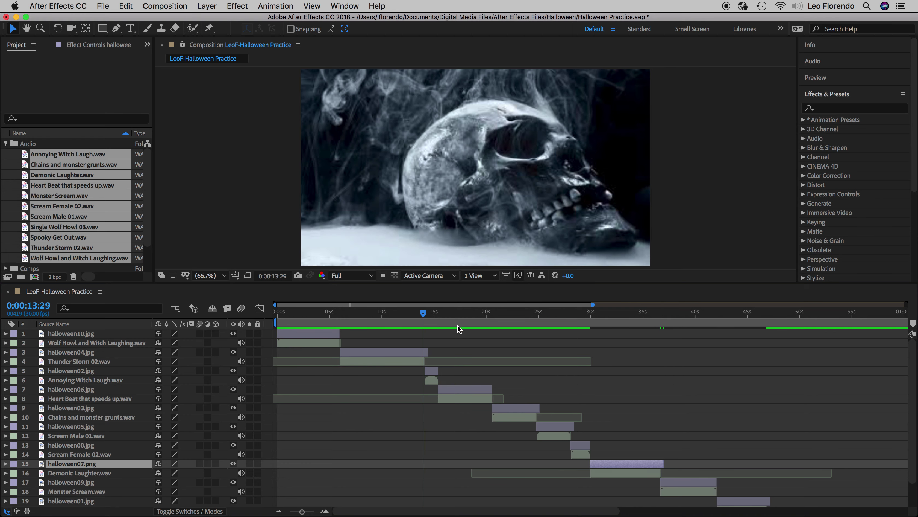
{"action": "left_click", "coordinate": [425, 313]}
{"action": "left_click_drag", "start_coordinate": [426, 315], "coordinate": [425, 317]}
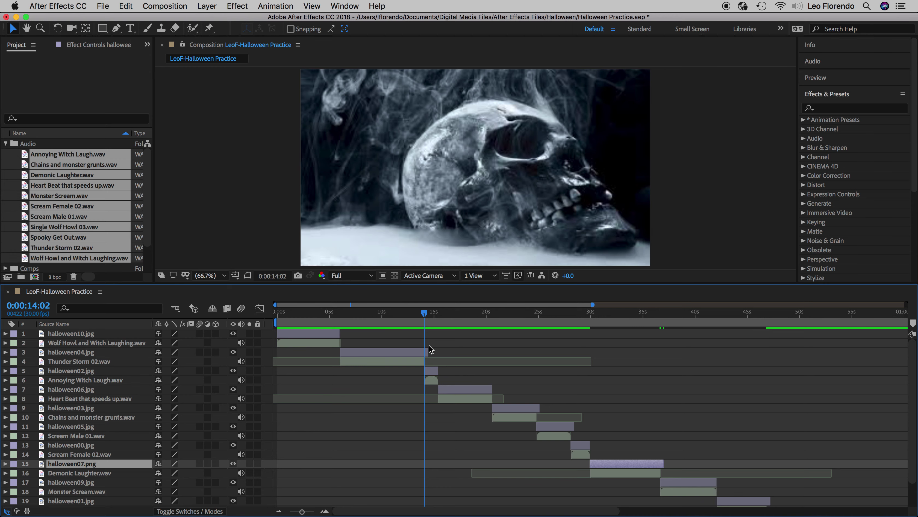
{"action": "key", "text": "="}
{"action": "key", "text": "="}
{"action": "key", "text": "="}
{"action": "key", "text": "="}
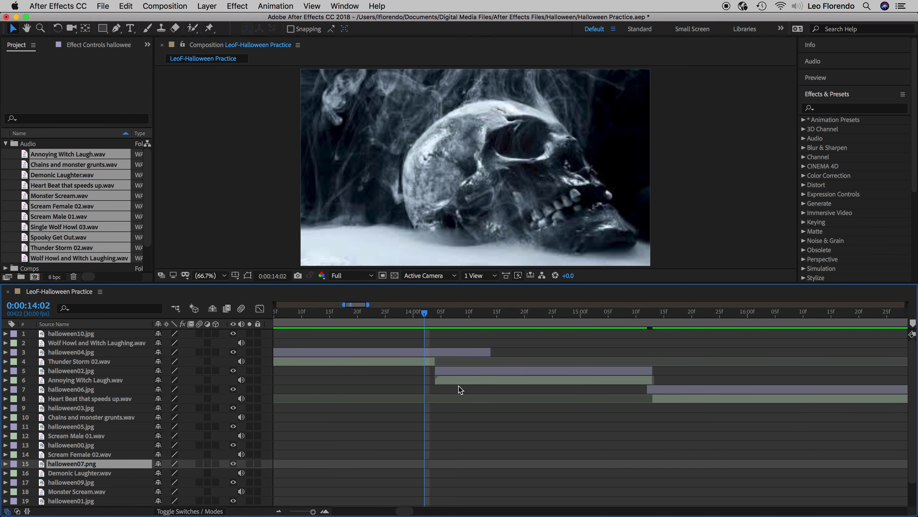
{"action": "key", "text": "="}
{"action": "left_click_drag", "start_coordinate": [424, 316], "coordinate": [446, 327]}
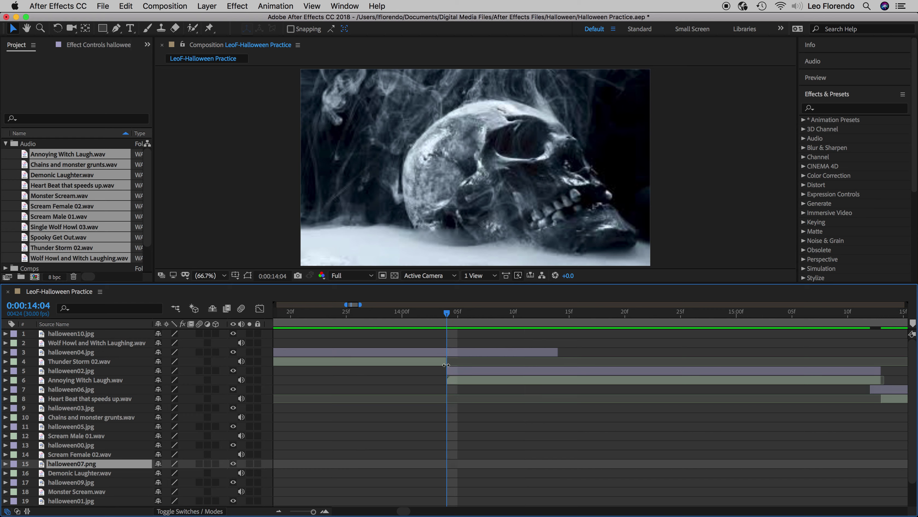
- Reveal the Opacity of the halloween04.jpg layer and add a 100% keyframe at 0:00:14:04
{"action": "left_click", "coordinate": [369, 352]}
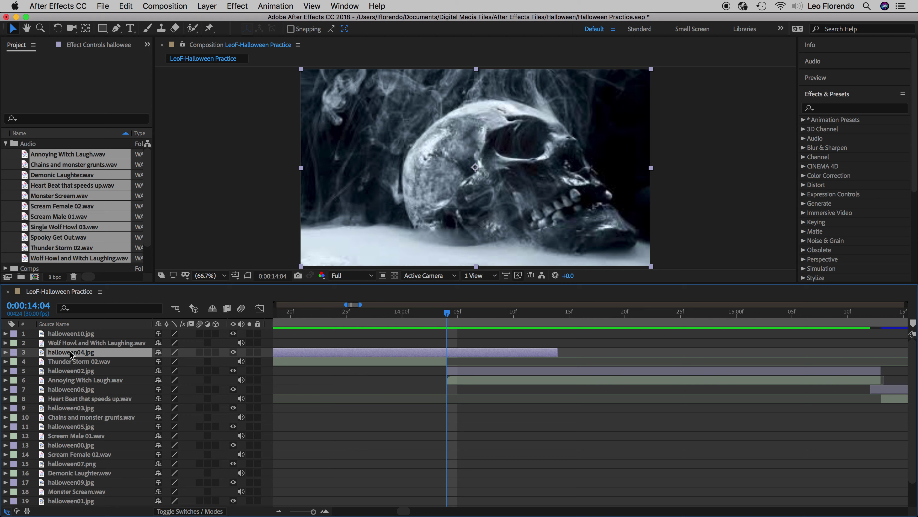
{"action": "key", "text": "t"}
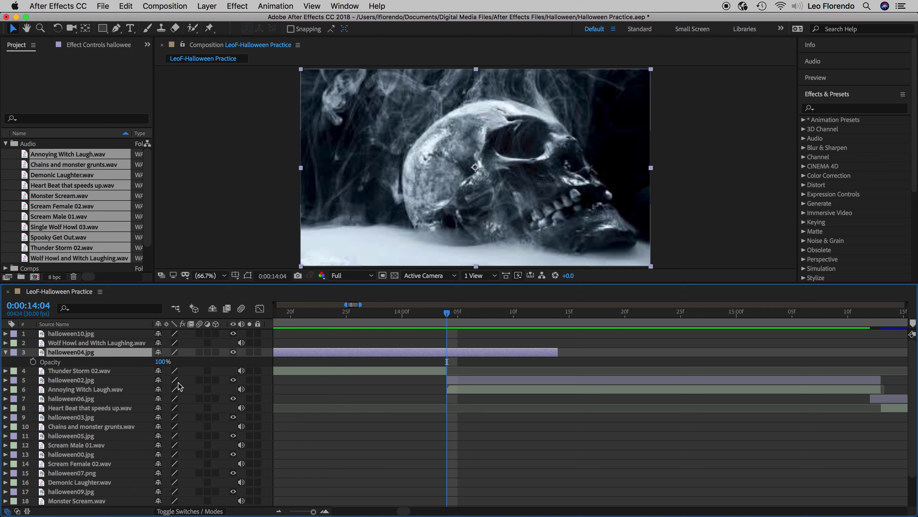
{"action": "left_click", "coordinate": [32, 362]}
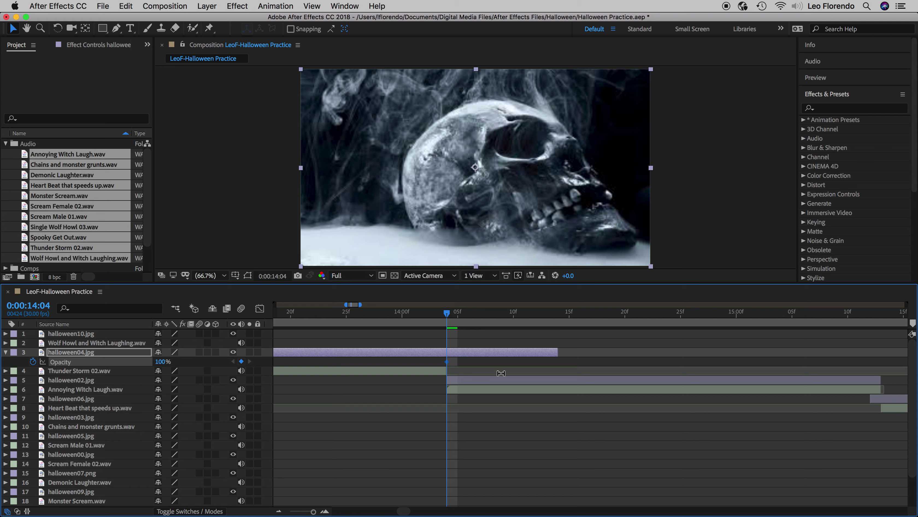
- Keyframe the halloween04.jpg Opacity to 0% at the layer's out point, 0:00:14:13, and return the current time to 0:00:14:04
{"action": "left_click", "coordinate": [513, 354]}
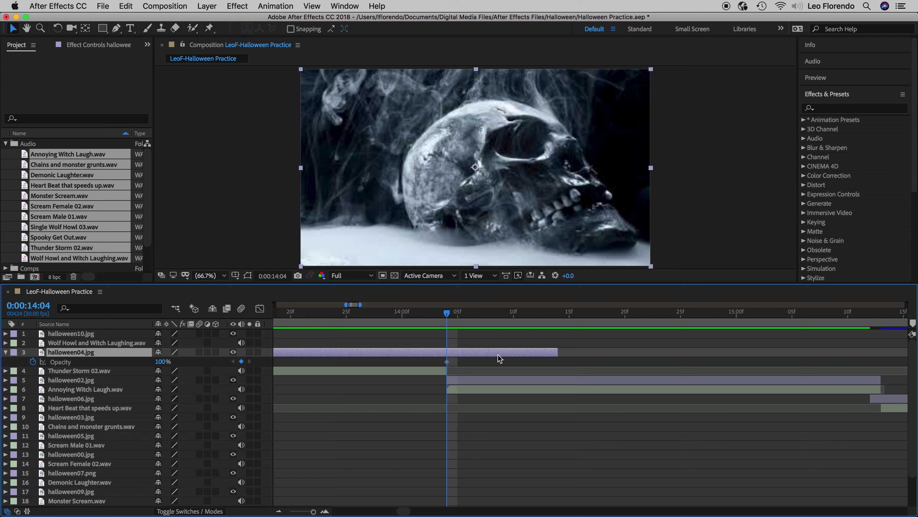
{"action": "key", "text": "o"}
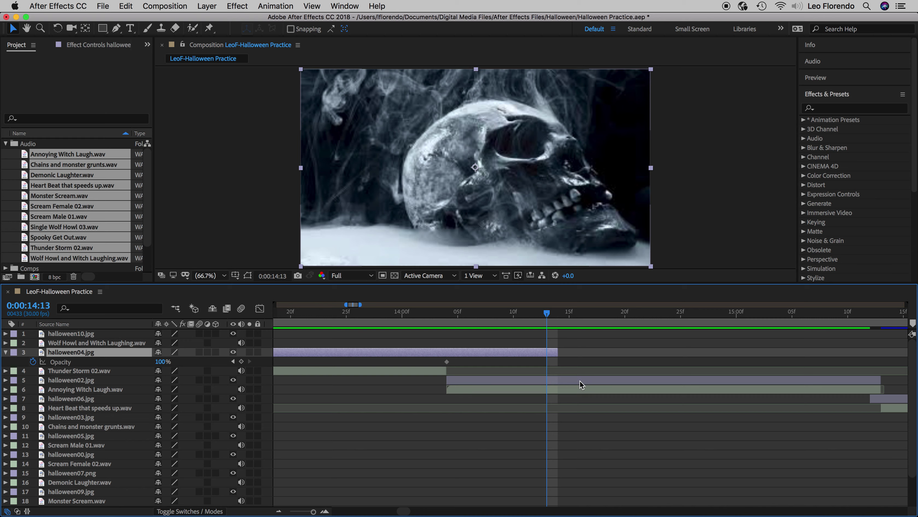
{"action": "left_click", "coordinate": [162, 361]}
{"action": "type", "text": "0"}
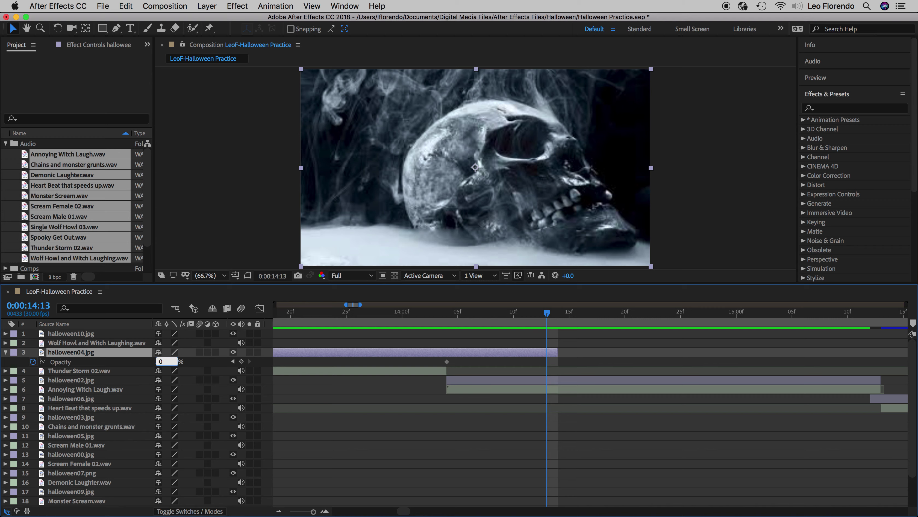
{"action": "key", "text": "Return"}
{"action": "left_click_drag", "start_coordinate": [546, 318], "coordinate": [447, 316]}
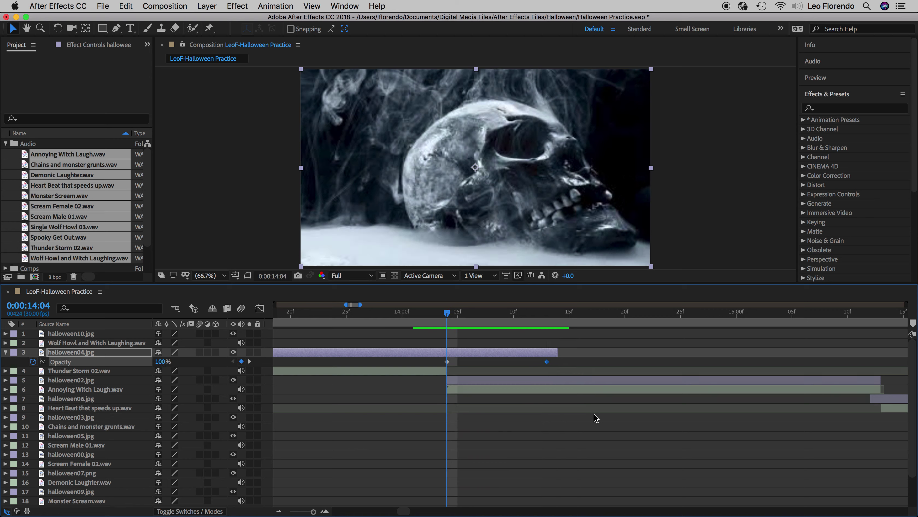
- Set the current time to 0:00:24:25, at the start of Scream Male 01.wav, within the overlap of halloween03.jpg and halloween05.jpg
{"action": "scroll", "coordinate": [595, 419], "scroll_direction": "right", "scroll_amount": 10}
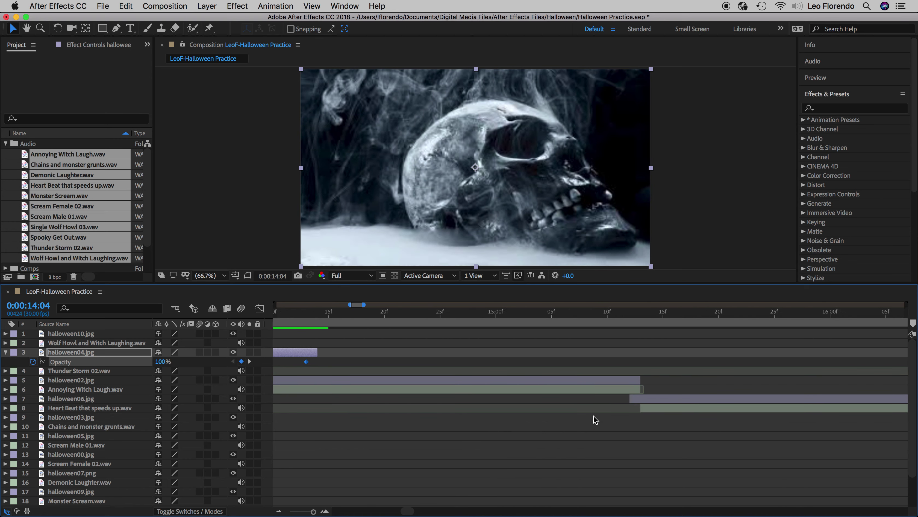
{"action": "scroll", "coordinate": [594, 415], "scroll_direction": "right", "scroll_amount": 5}
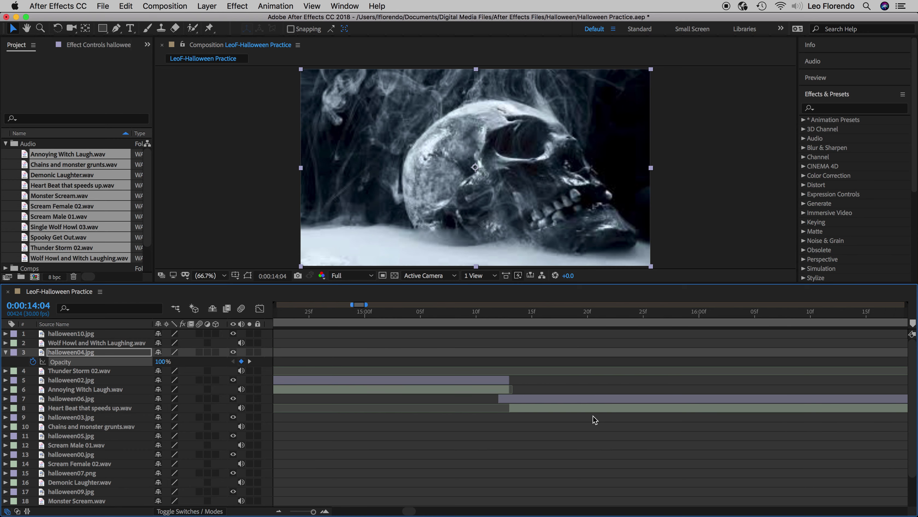
{"action": "scroll", "coordinate": [592, 416], "scroll_direction": "right", "scroll_amount": 15}
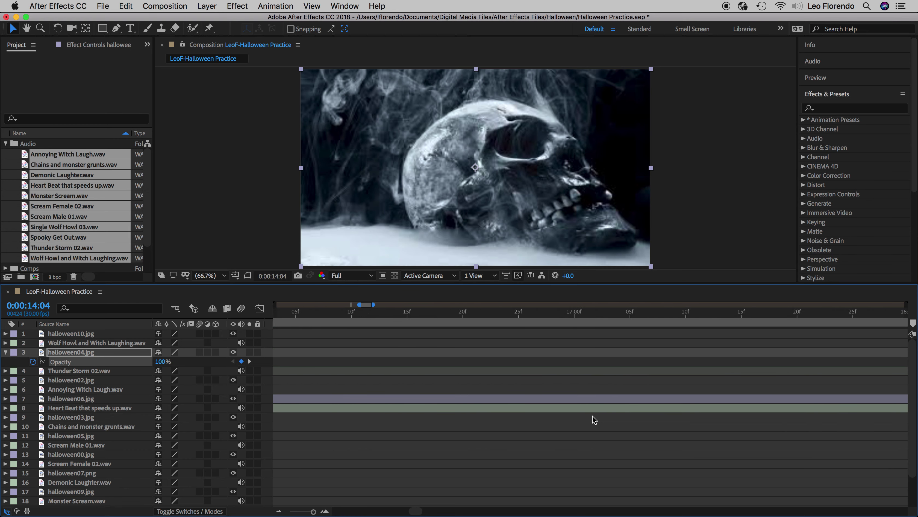
{"action": "scroll", "coordinate": [593, 416], "scroll_direction": "right", "scroll_amount": 20}
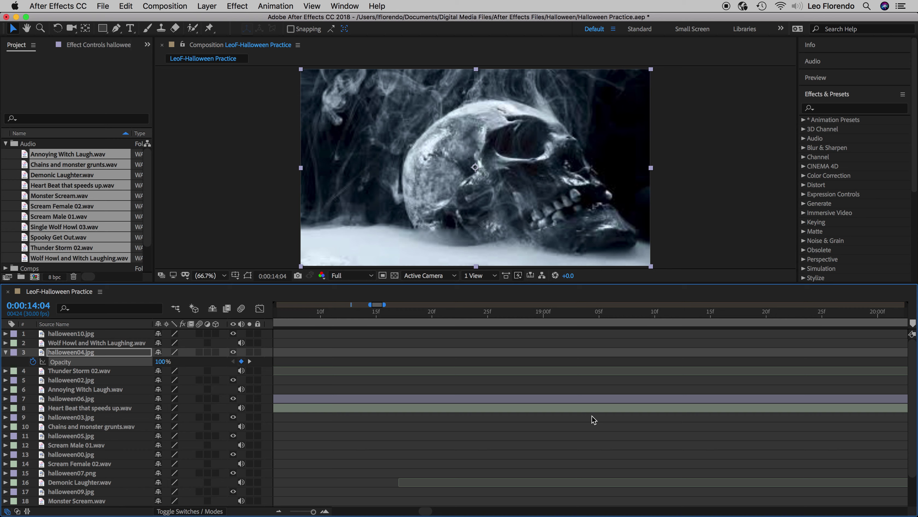
{"action": "scroll", "coordinate": [592, 416], "scroll_direction": "down", "scroll_amount": 10}
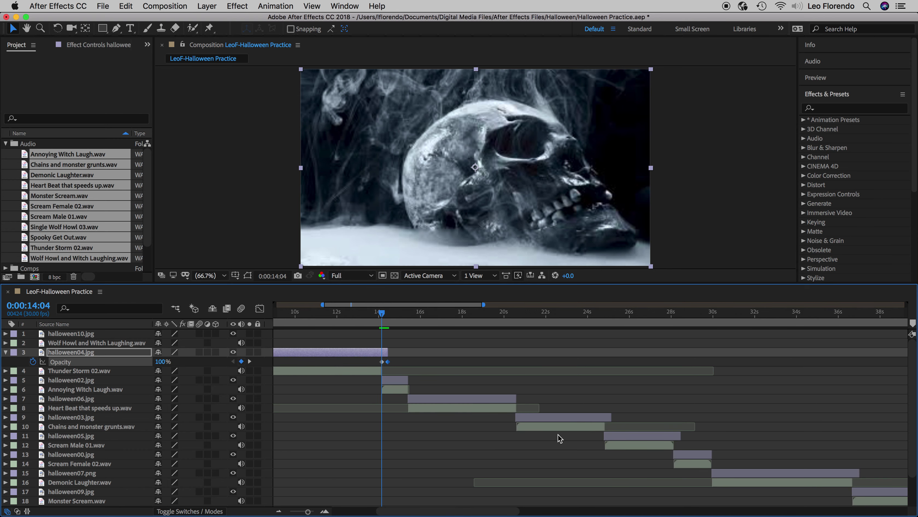
{"action": "left_click", "coordinate": [586, 419]}
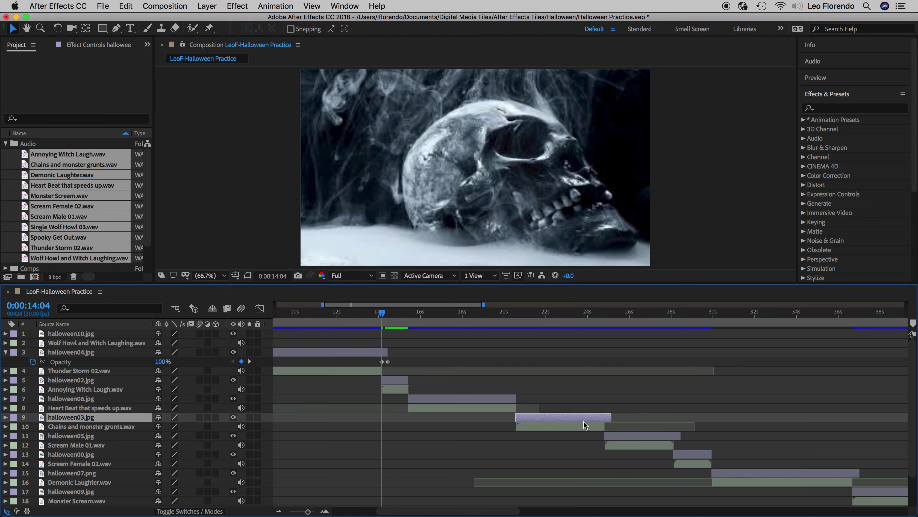
{"action": "left_click", "coordinate": [597, 314]}
{"action": "left_click_drag", "start_coordinate": [597, 315], "coordinate": [600, 319]}
{"action": "key", "text": "equal"}
{"action": "key", "text": "equal"}
{"action": "key", "text": "equal"}
{"action": "key", "text": "equal"}
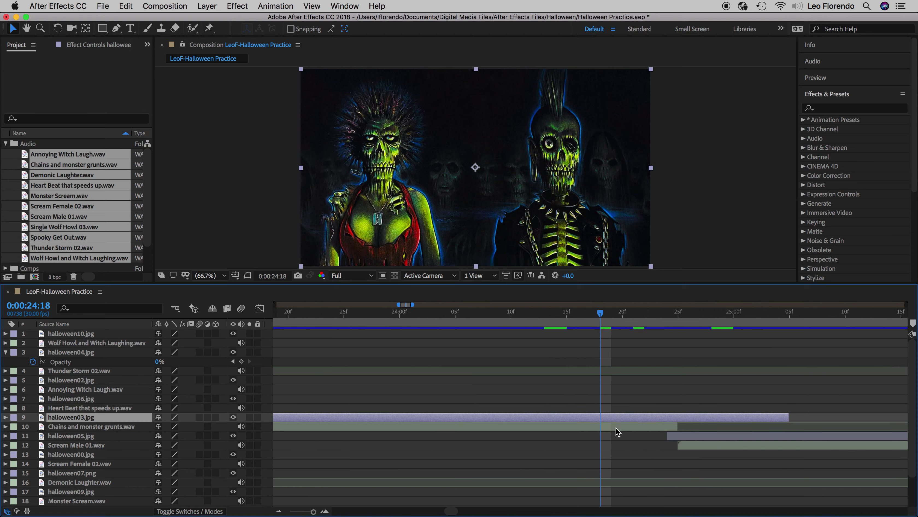
{"action": "left_click_drag", "start_coordinate": [604, 315], "coordinate": [690, 320]}
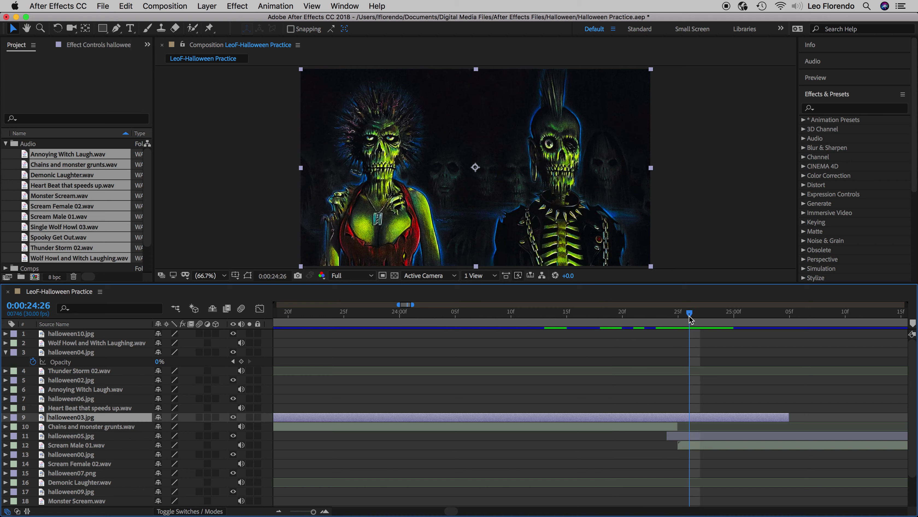
{"action": "left_click", "coordinate": [600, 430]}
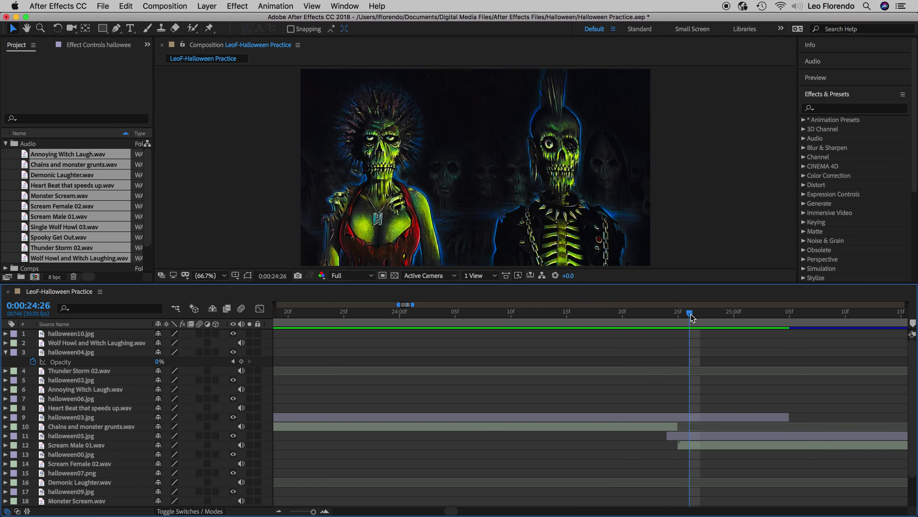
{"action": "mouse_move", "coordinate": [690, 316]}
{"action": "left_mouse_down"}
{"action": "mouse_move", "coordinate": [660, 315]}
{"action": "mouse_move", "coordinate": [676, 315]}
{"action": "left_mouse_up"}
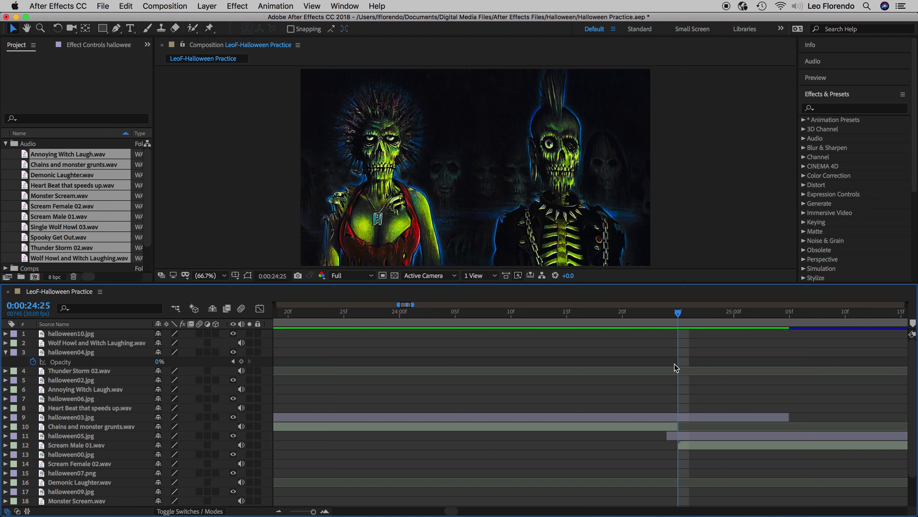
- Reveal the Opacity of the halloween03.jpg layer and add a 100% keyframe at 0:00:24:25
{"action": "left_click", "coordinate": [697, 418]}
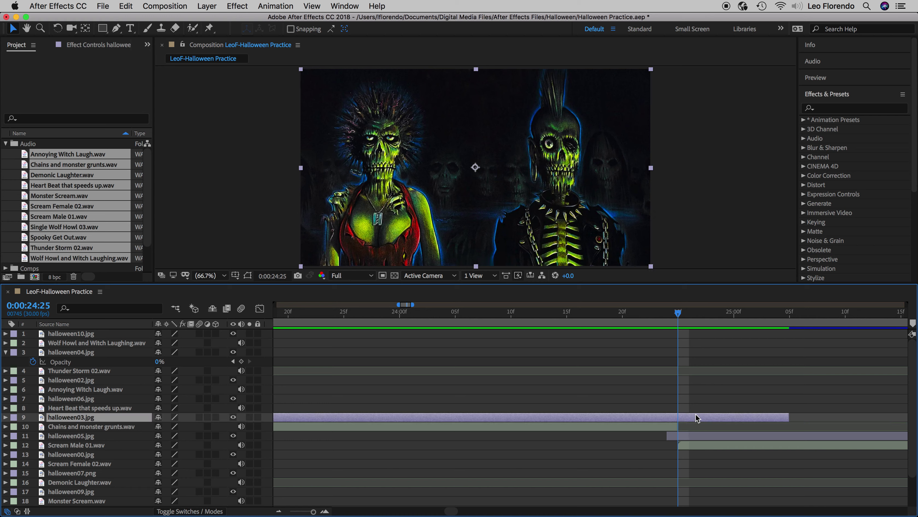
{"action": "key", "text": "t"}
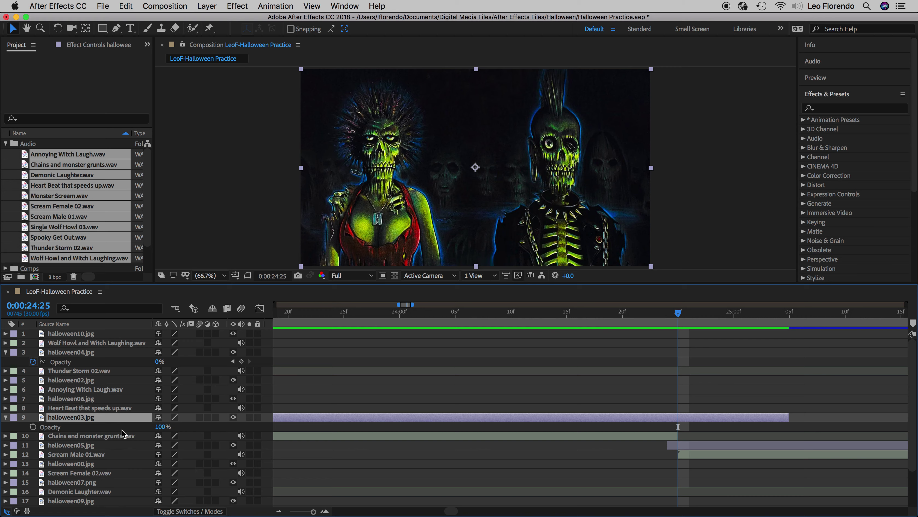
{"action": "left_click", "coordinate": [33, 426]}
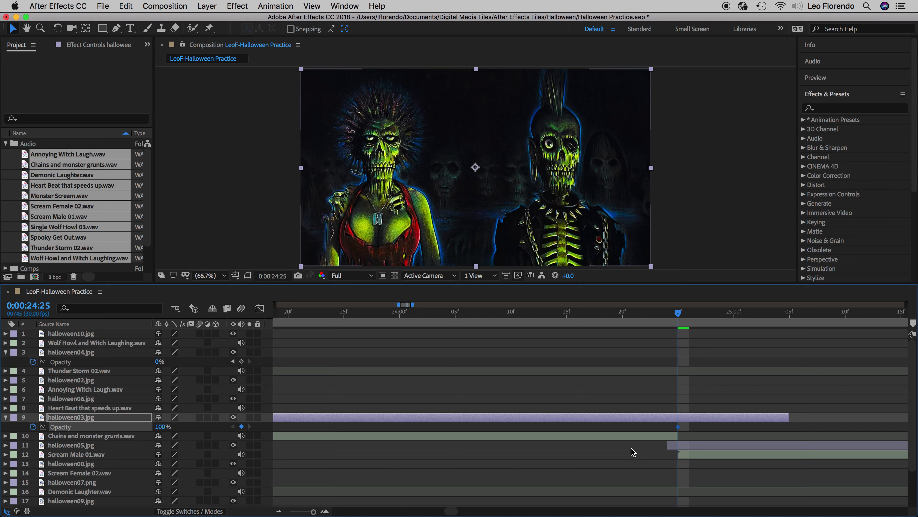
- Keyframe the halloween03.jpg Opacity to 0% at the layer's out point, 0:00:25:04, and scrub back through the dissolve
{"action": "left_click", "coordinate": [730, 417]}
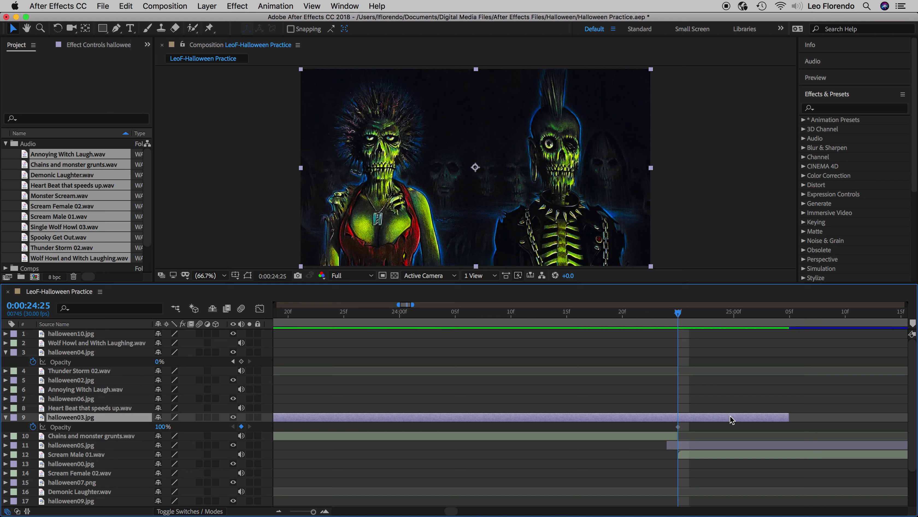
{"action": "left_click", "coordinate": [158, 426]}
{"action": "type", "text": "0"}
{"action": "key", "text": "Return"}
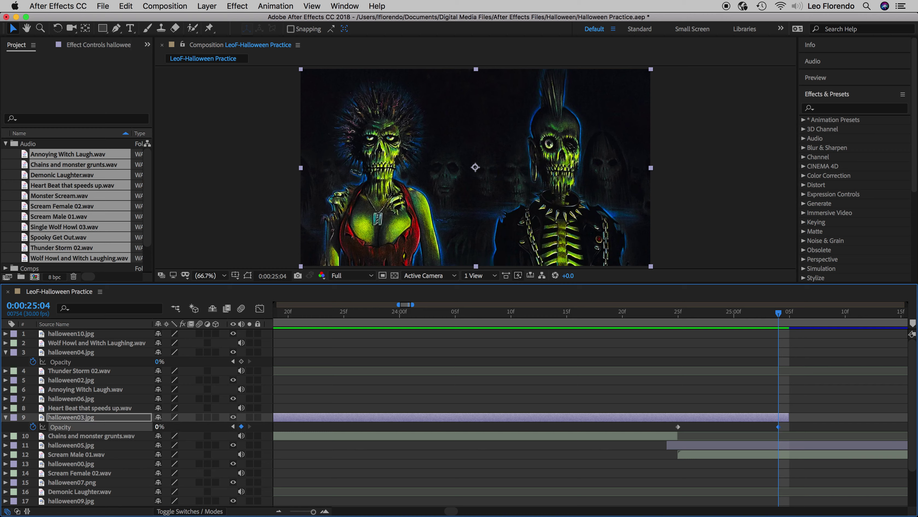
{"action": "mouse_move", "coordinate": [776, 319]}
{"action": "left_mouse_down"}
{"action": "mouse_move", "coordinate": [679, 320]}
{"action": "mouse_move", "coordinate": [780, 328]}
{"action": "mouse_move", "coordinate": [695, 338]}
{"action": "mouse_move", "coordinate": [773, 334]}
{"action": "left_mouse_up"}
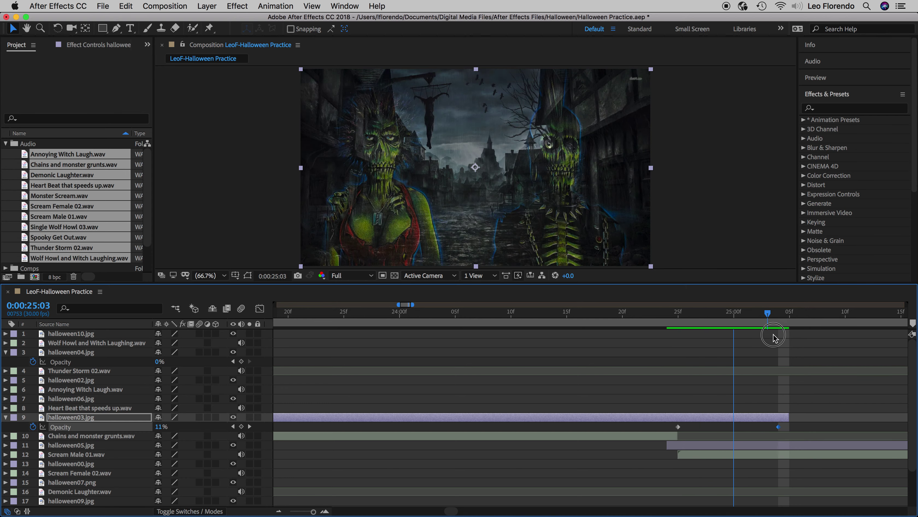
- Reveal the Opacity of the halloween05.jpg layer and add a 100% keyframe at 0:00:28:04, within its overlap with halloween00.jpg
{"action": "scroll", "coordinate": [660, 368], "scroll_direction": "right", "scroll_amount": 5}
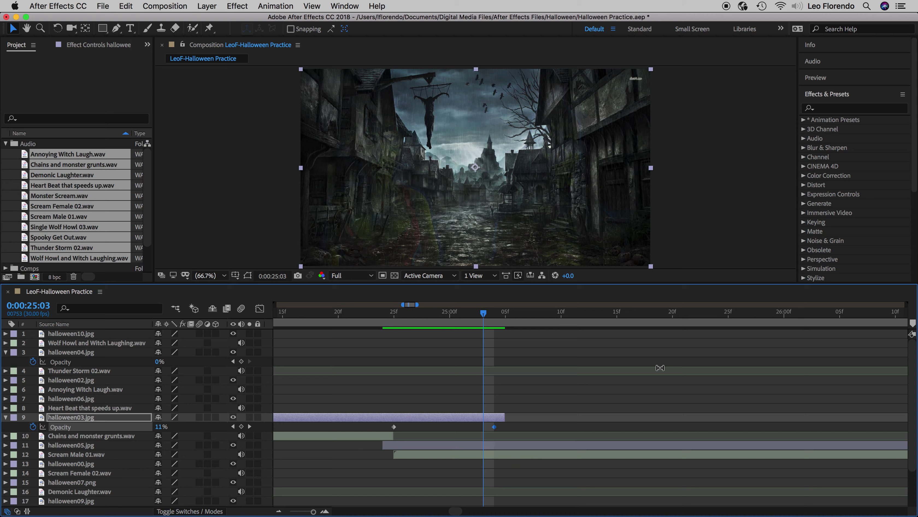
{"action": "scroll", "coordinate": [659, 368], "scroll_direction": "down", "scroll_amount": 6}
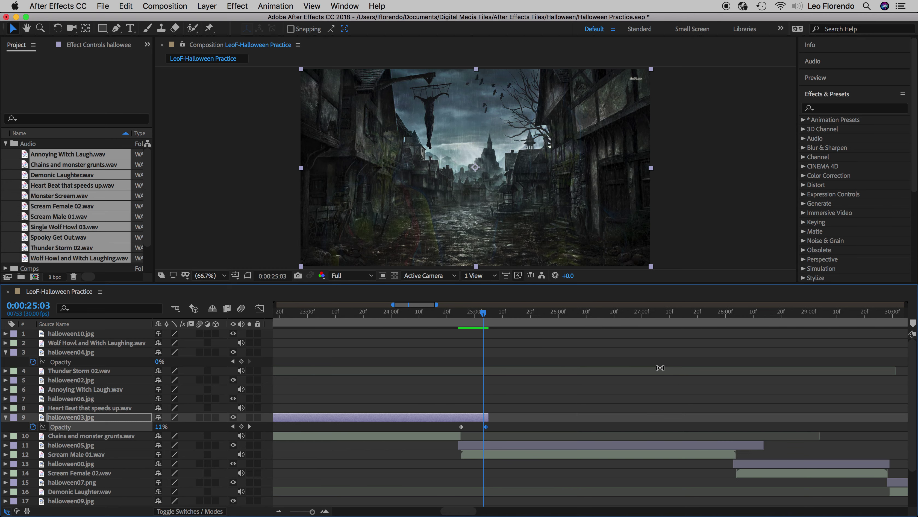
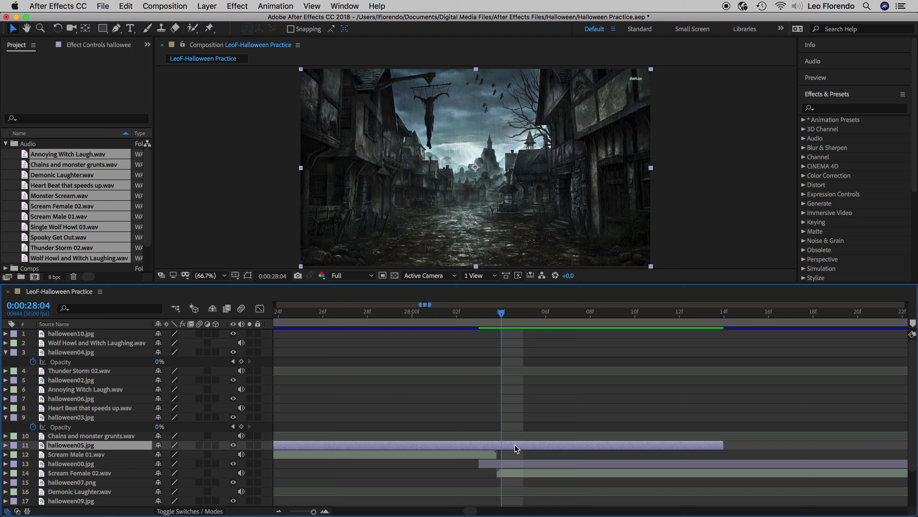
{"action": "key", "text": "t"}
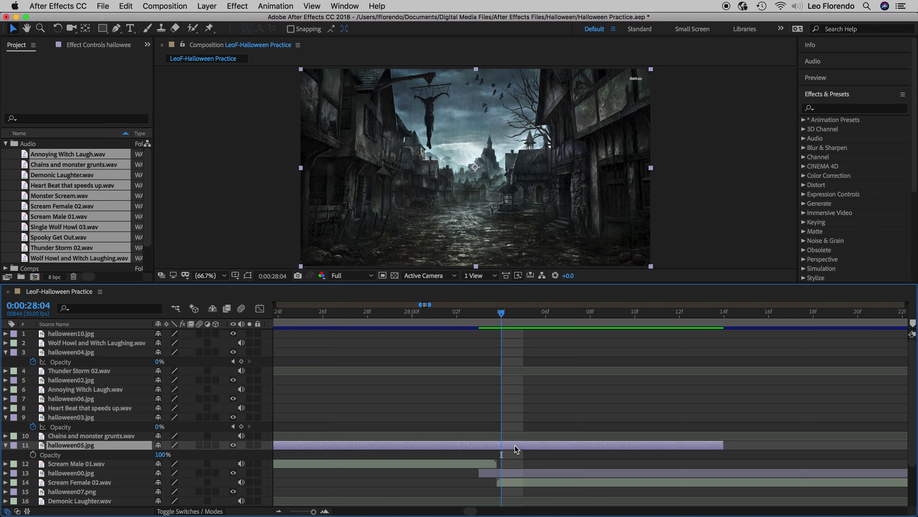
{"action": "left_click", "coordinate": [33, 455]}
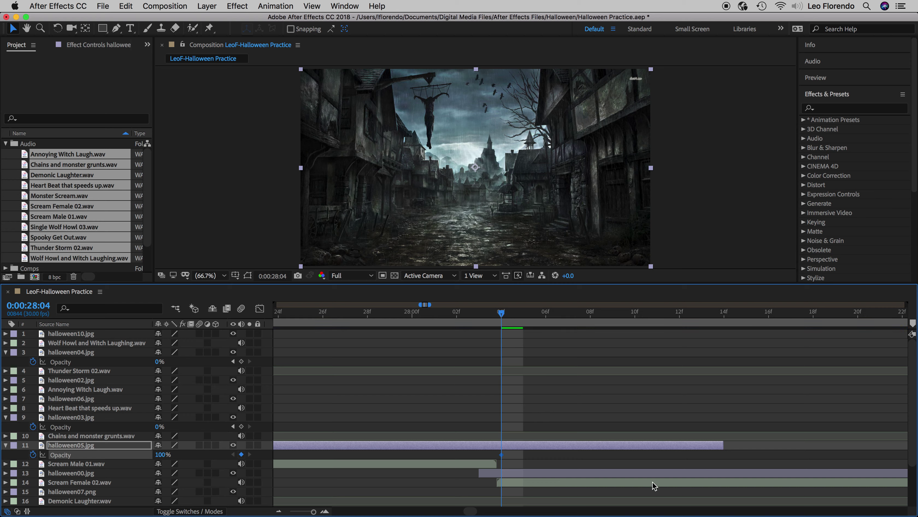
- Keyframe the halloween05.jpg Opacity to 0% at the layer's out point, 0:00:28:13
{"action": "key", "text": "o"}
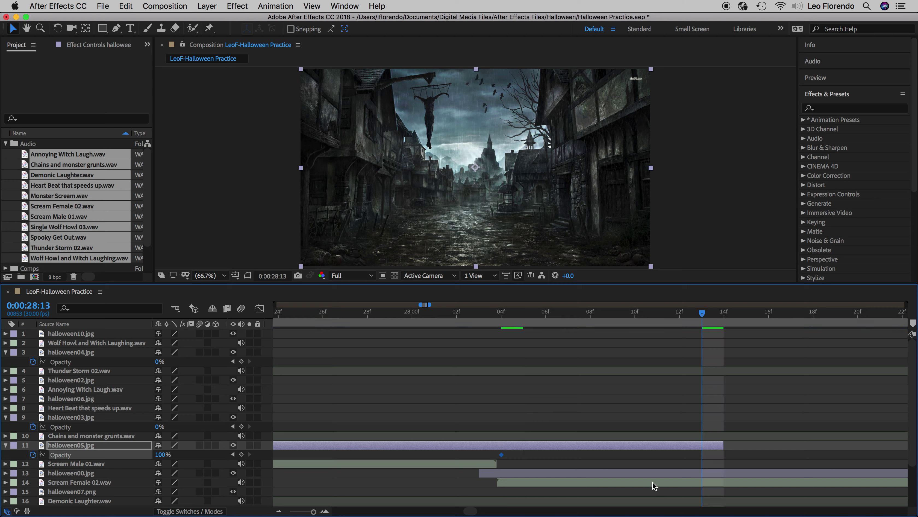
{"action": "left_click", "coordinate": [160, 454]}
{"action": "type", "text": "0"}
{"action": "key", "text": "Return"}
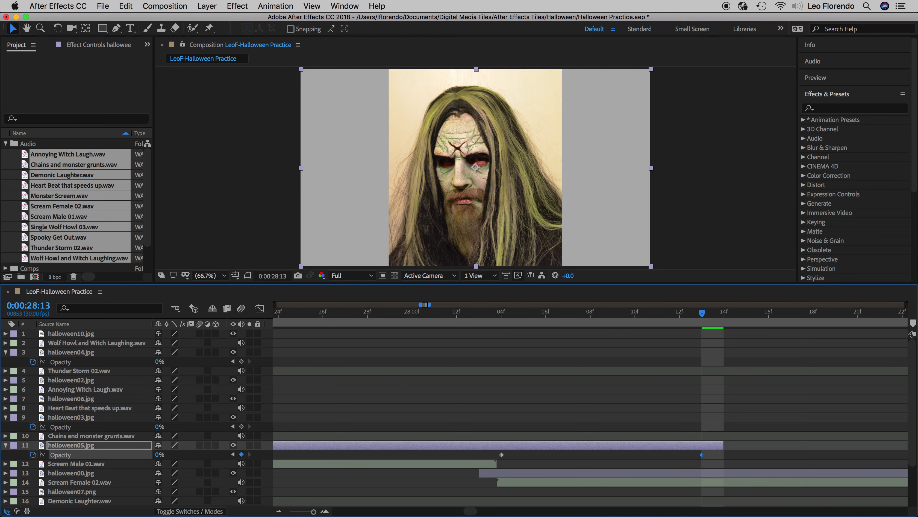
- Set the current time to 0:00:36:21, at the end of Demonic Laughter.wav, within the overlap of halloween07.png and halloween09.jpg
{"action": "key", "text": "minus"}
{"action": "key", "text": "minus"}
{"action": "key", "text": "minus"}
{"action": "key", "text": "minus"}
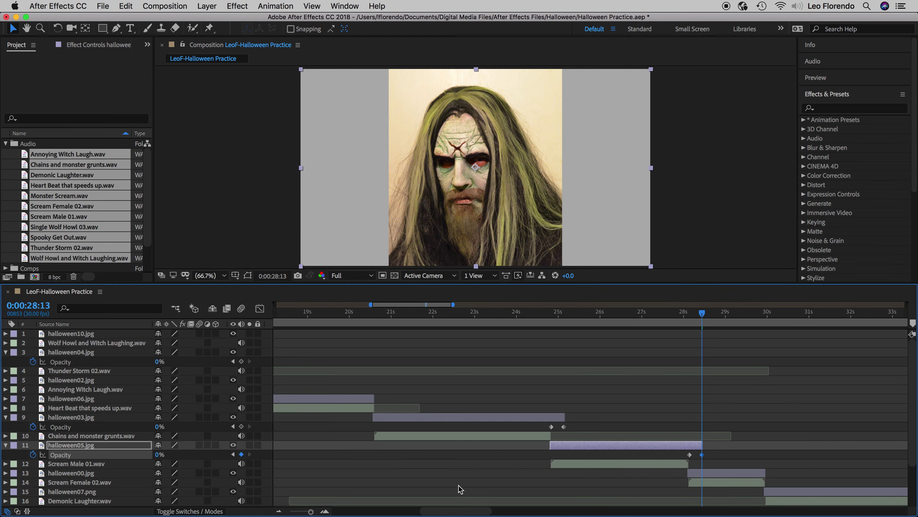
{"action": "scroll", "coordinate": [461, 487], "scroll_direction": "down", "scroll_amount": 3}
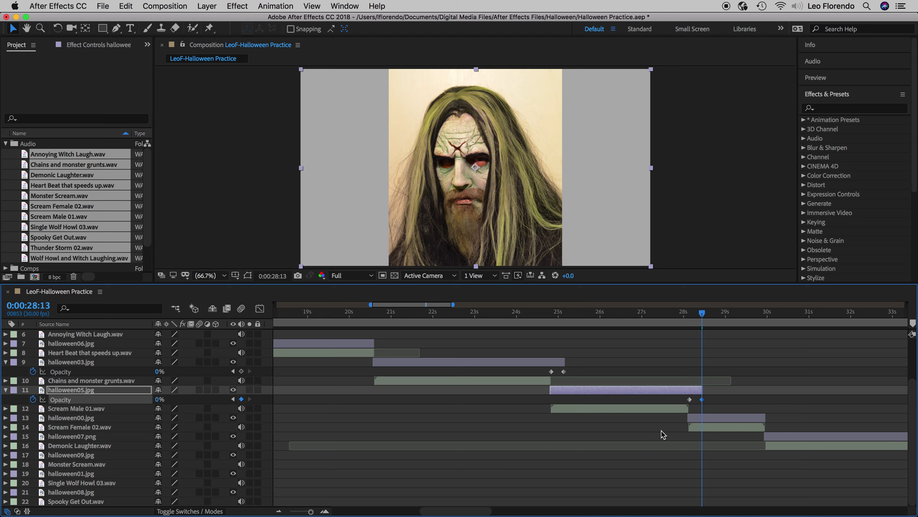
{"action": "scroll", "coordinate": [662, 434], "scroll_direction": "right", "scroll_amount": 5}
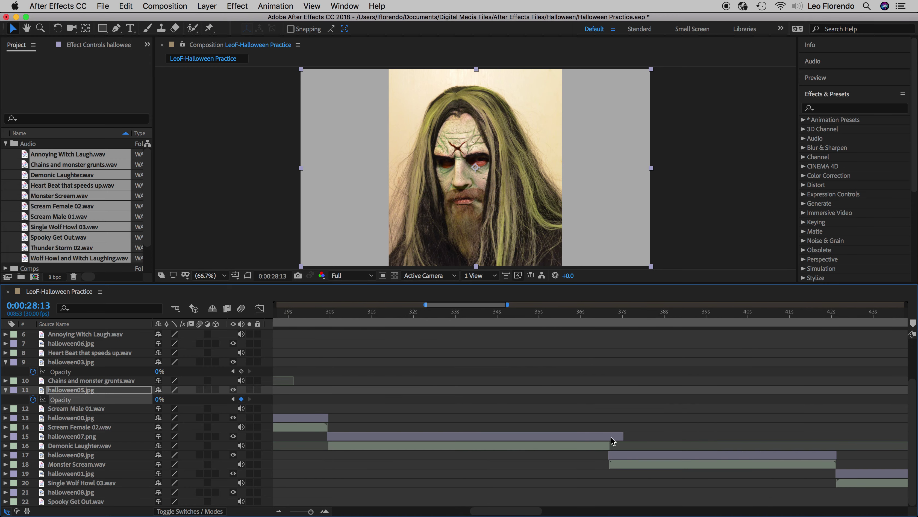
{"action": "left_click", "coordinate": [606, 314]}
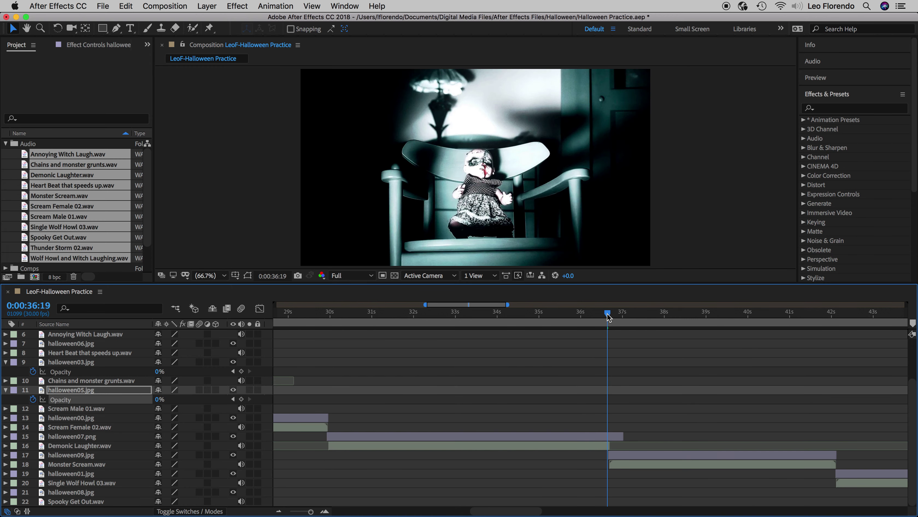
{"action": "key", "text": "equal"}
{"action": "key", "text": "equal"}
{"action": "key", "text": "equal"}
{"action": "key", "text": "equal"}
{"action": "key", "text": "equal"}
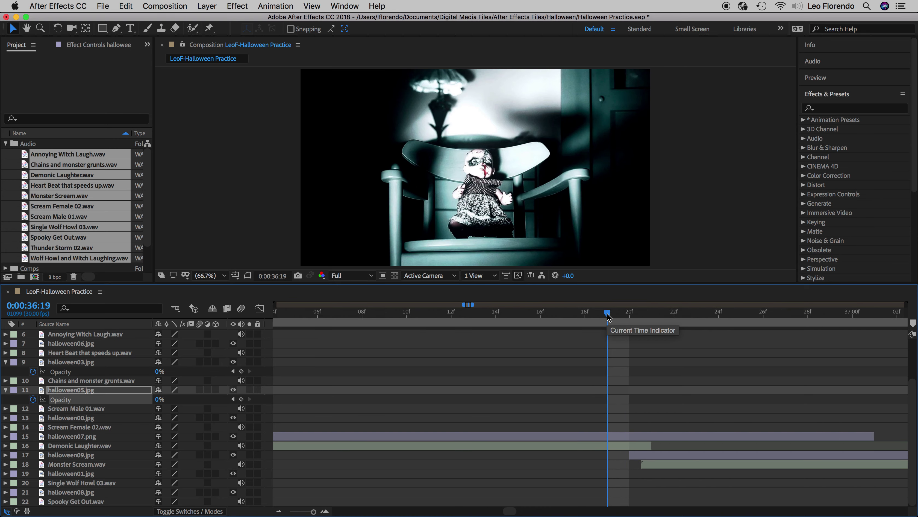
{"action": "left_click_drag", "start_coordinate": [526, 313], "coordinate": [557, 316]}
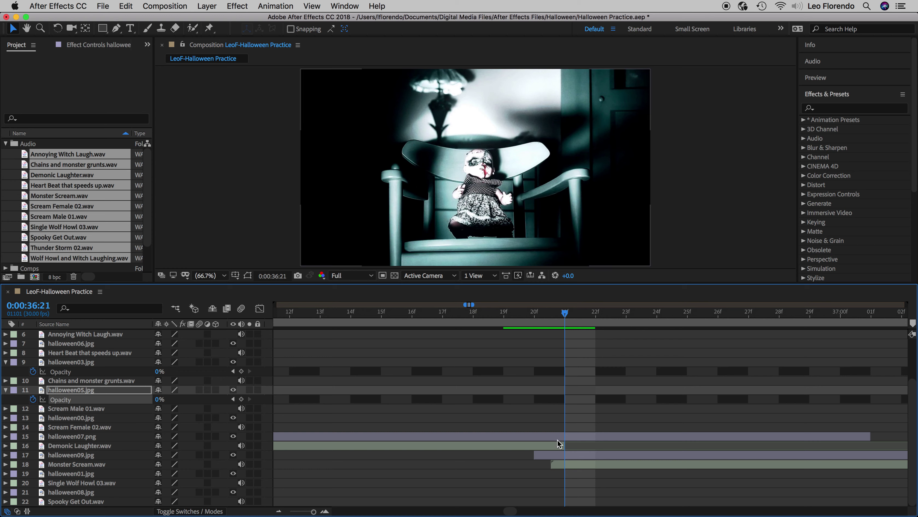
- Reveal the Opacity of the halloween07.png layer and add a 100% keyframe at 0:00:36:21
{"action": "left_click", "coordinate": [571, 436]}
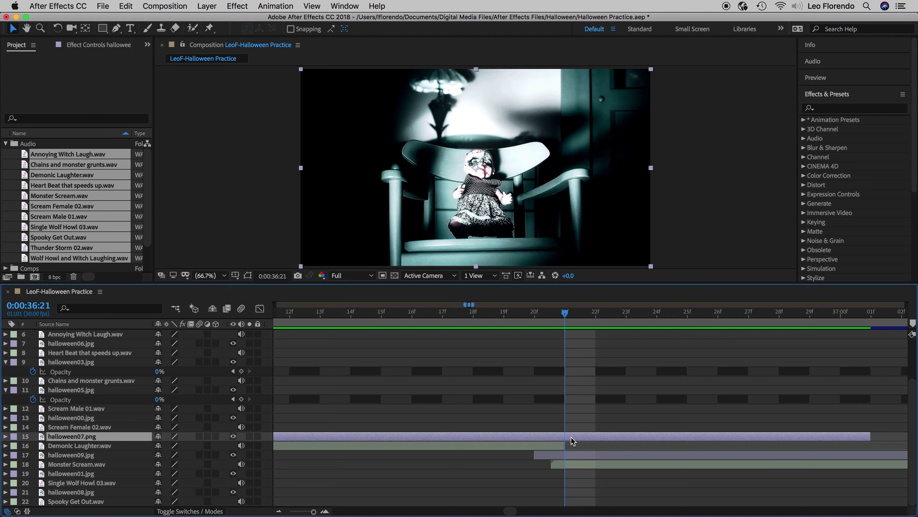
{"action": "key", "text": "t"}
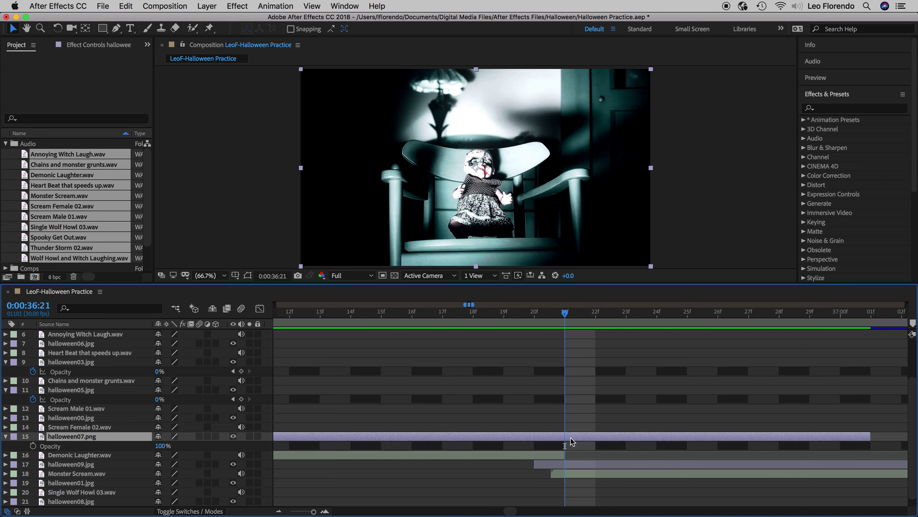
{"action": "left_click", "coordinate": [33, 445]}
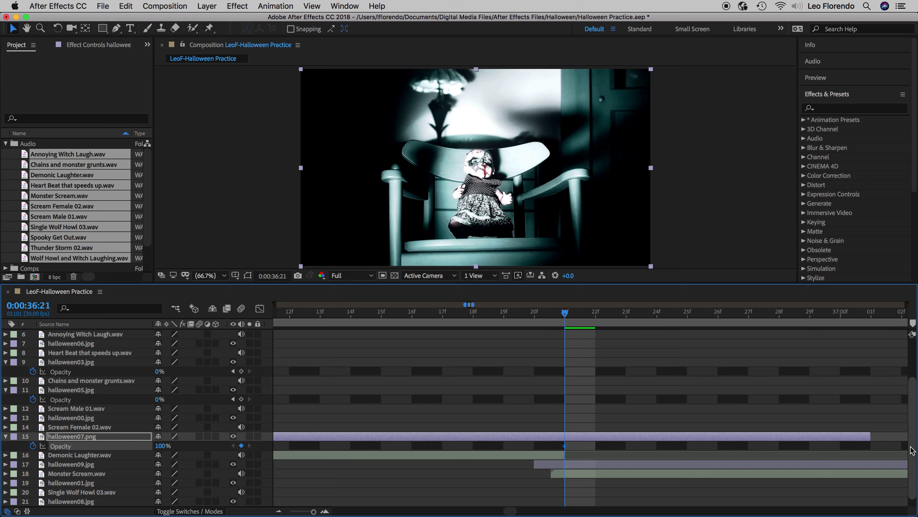
- Keyframe the halloween07.png Opacity to 0% at the layer's out point, 0:00:37:00, and return the current time to 0:00:36:21
{"action": "key", "text": "o"}
{"action": "left_click", "coordinate": [159, 447]}
{"action": "type", "text": "0"}
{"action": "key", "text": "Return"}
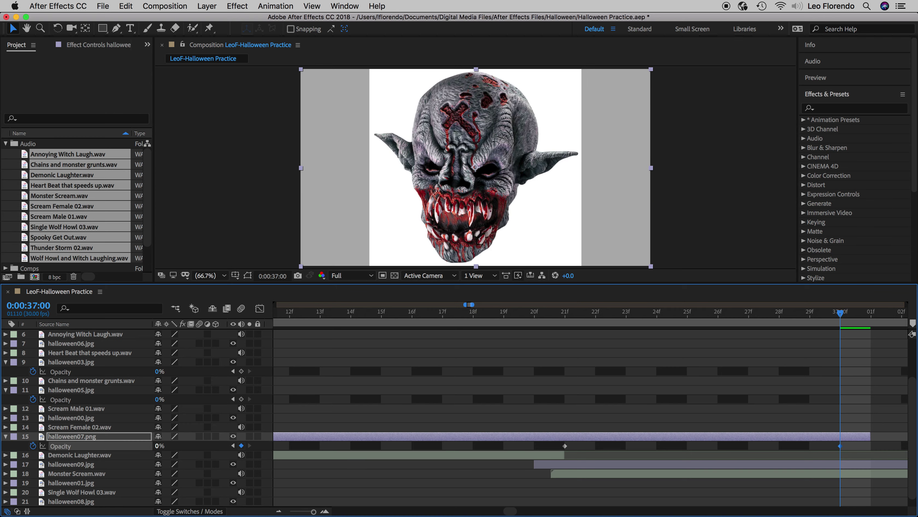
{"action": "left_click_drag", "start_coordinate": [841, 312], "coordinate": [554, 361]}
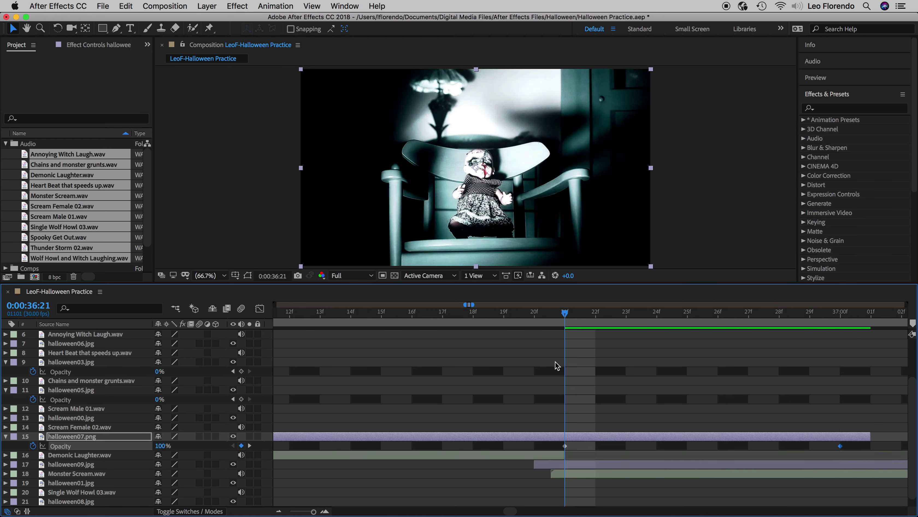
- Set the current time to 0:00:46:27, just after Single Wolf Howl 03.wav ends, within the overlap of halloween01.jpg and halloween08.jpg
{"action": "key", "text": "minus"}
{"action": "key", "text": "minus"}
{"action": "key", "text": "minus"}
{"action": "key", "text": "minus"}
{"action": "key", "text": "minus"}
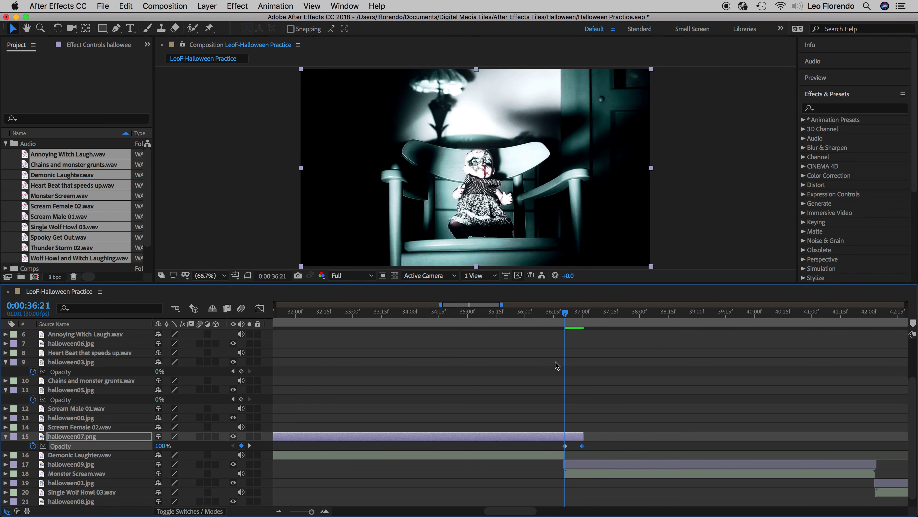
{"action": "scroll", "coordinate": [586, 383], "scroll_direction": "down", "scroll_amount": 1}
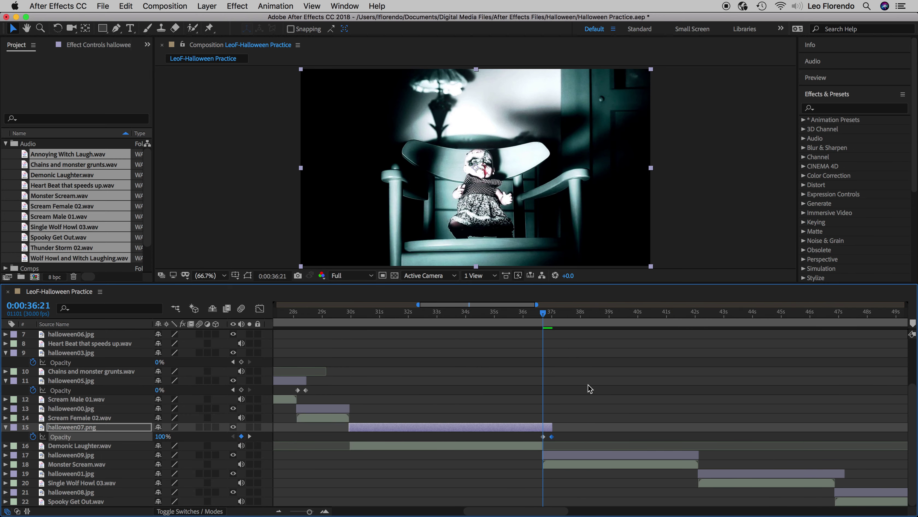
{"action": "scroll", "coordinate": [587, 385], "scroll_direction": "right", "scroll_amount": 2}
{"action": "scroll", "coordinate": [691, 407], "scroll_direction": "right", "scroll_amount": 1}
{"action": "left_click", "coordinate": [762, 319]}
{"action": "key", "text": "equal"}
{"action": "key", "text": "equal"}
{"action": "key", "text": "equal"}
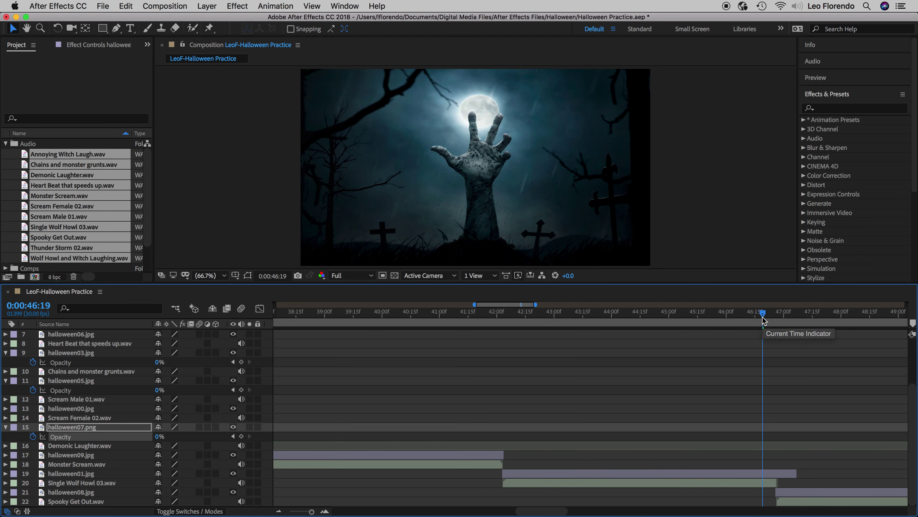
{"action": "key", "text": "equal"}
{"action": "key", "text": "equal"}
{"action": "key", "text": "equal"}
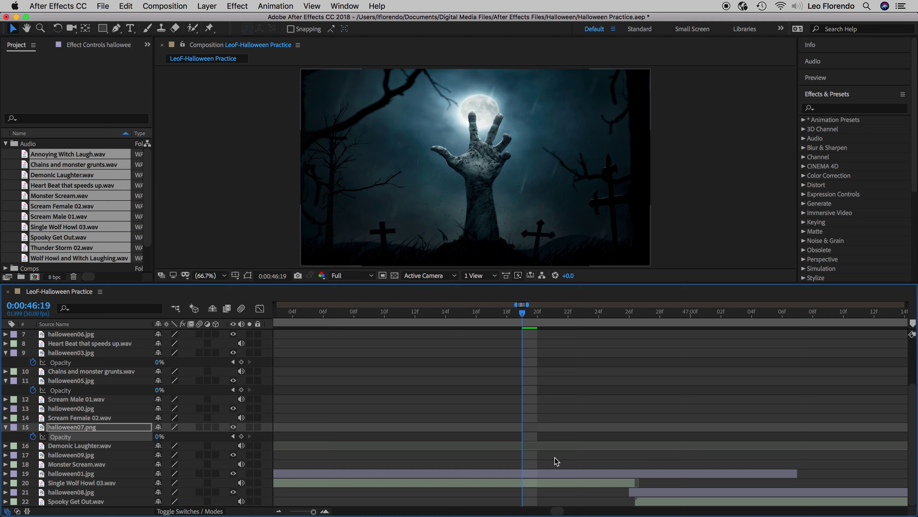
{"action": "left_click_drag", "start_coordinate": [521, 316], "coordinate": [645, 323]}
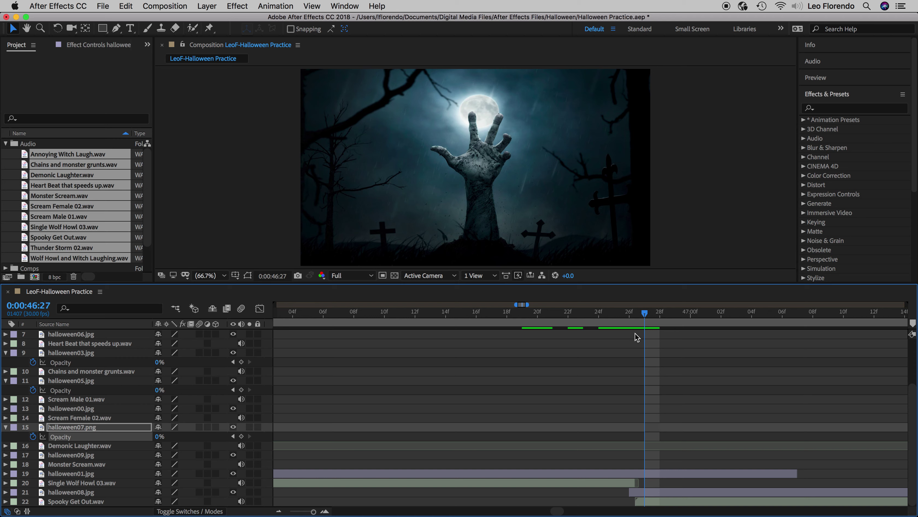
{"action": "mouse_move", "coordinate": [645, 313]}
{"action": "left_mouse_down"}
{"action": "mouse_move", "coordinate": [631, 315]}
{"action": "mouse_move", "coordinate": [646, 314]}
{"action": "left_mouse_up"}
- Reveal the Opacity of the halloween01.jpg layer and add a 100% keyframe at 0:00:46:27
{"action": "left_click", "coordinate": [611, 471]}
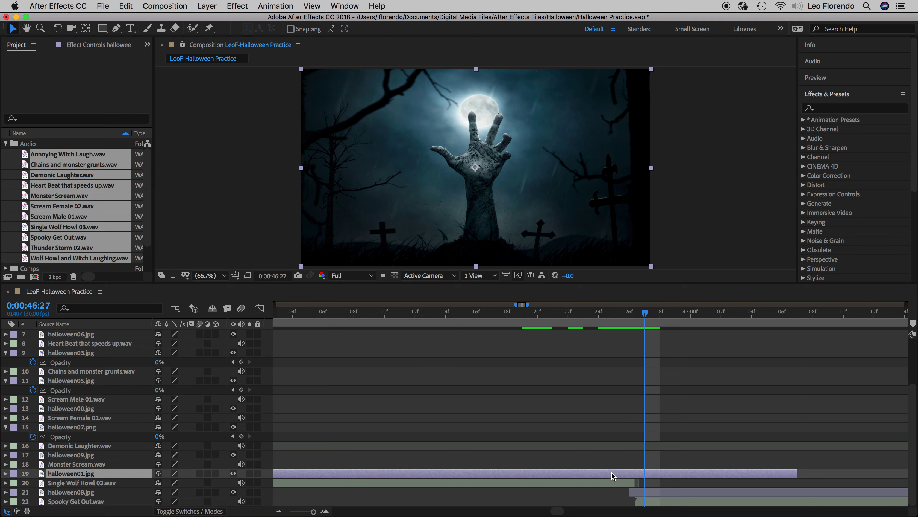
{"action": "key", "text": "t"}
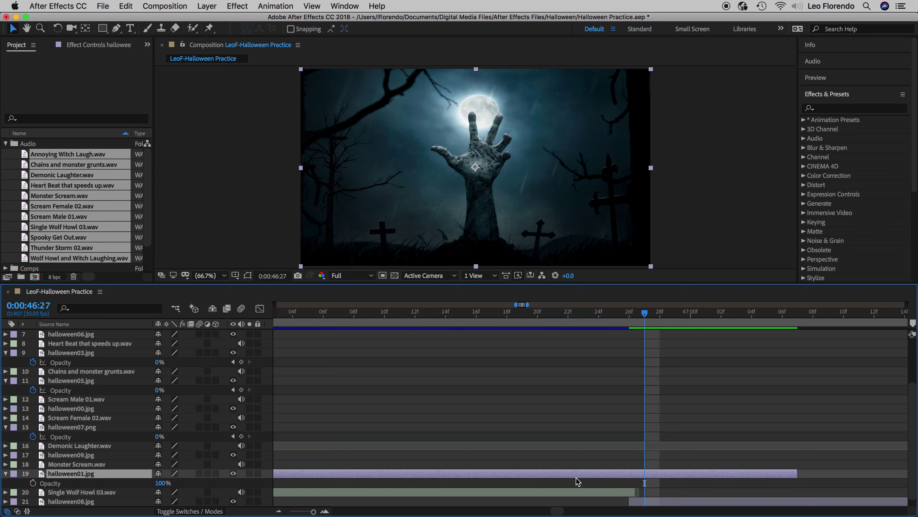
{"action": "left_click", "coordinate": [33, 483]}
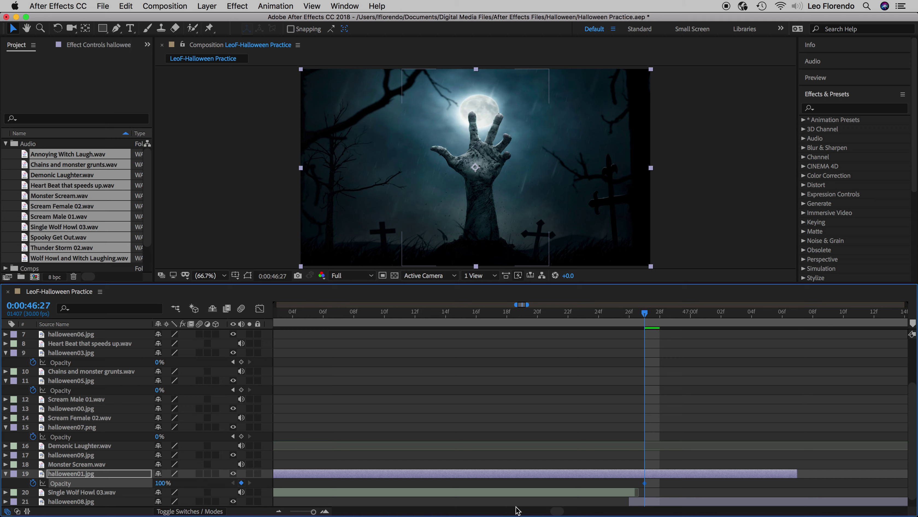
- Keyframe the halloween01.jpg Opacity to 0% at the layer's out point, 0:00:47:06, and scrub back through the dissolve to 0:00:47:04
{"action": "key", "text": "o"}
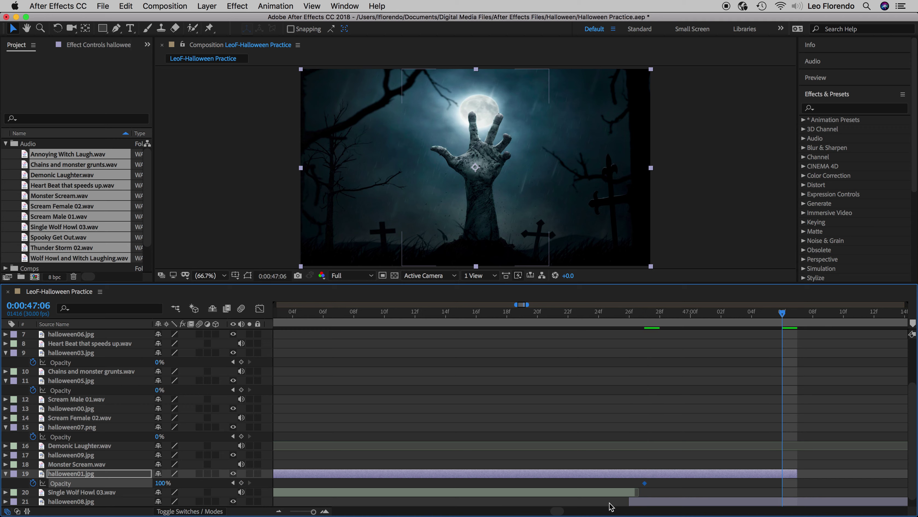
{"action": "left_click", "coordinate": [159, 483]}
{"action": "type", "text": "0"}
{"action": "key", "text": "Return"}
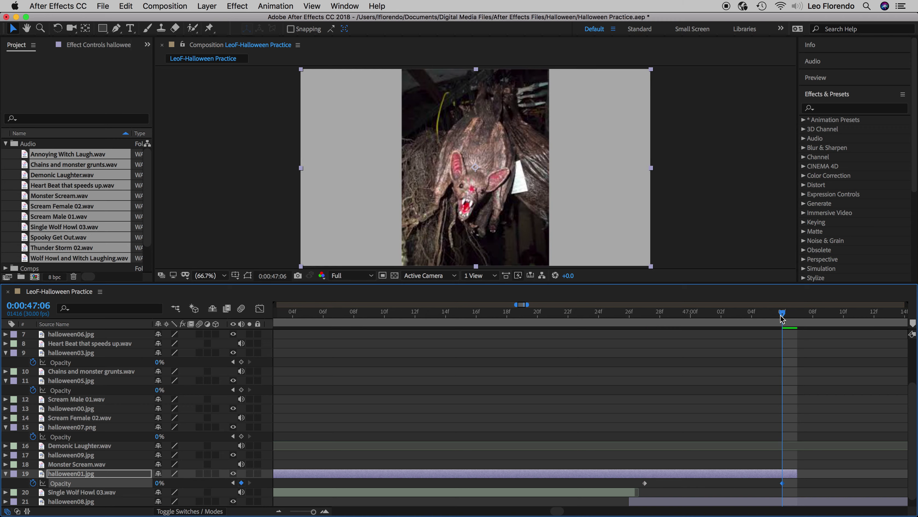
{"action": "left_click_drag", "start_coordinate": [782, 316], "coordinate": [757, 320]}
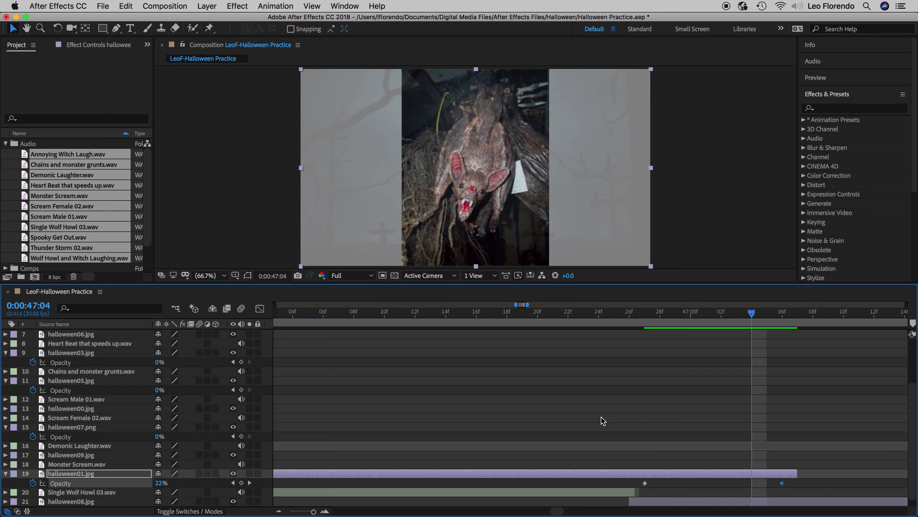
- Review the Opacity keyframes and overlaps of the image layers across the whole composition timeline
{"action": "key", "text": "minus"}
{"action": "key", "text": "minus"}
{"action": "key", "text": "minus"}
{"action": "key", "text": "minus"}
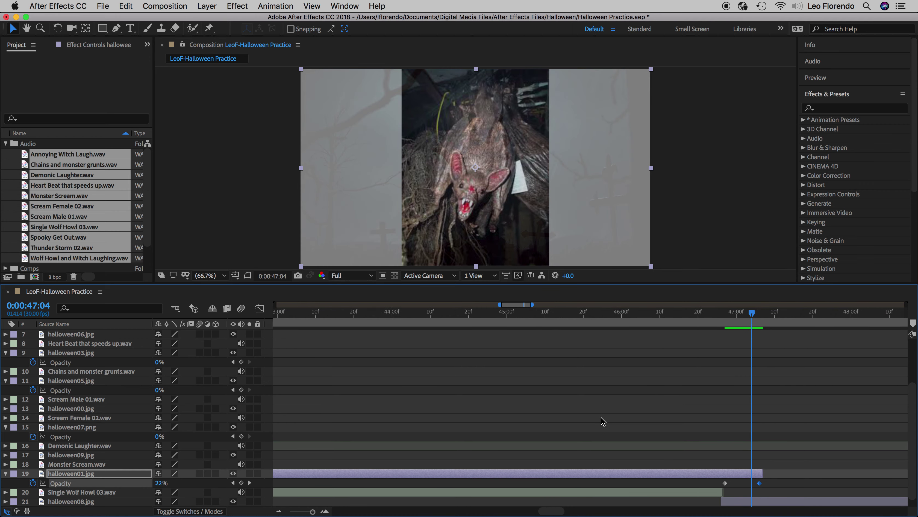
{"action": "key", "text": "minus"}
{"action": "scroll", "coordinate": [602, 419], "scroll_direction": "down", "scroll_amount": 1}
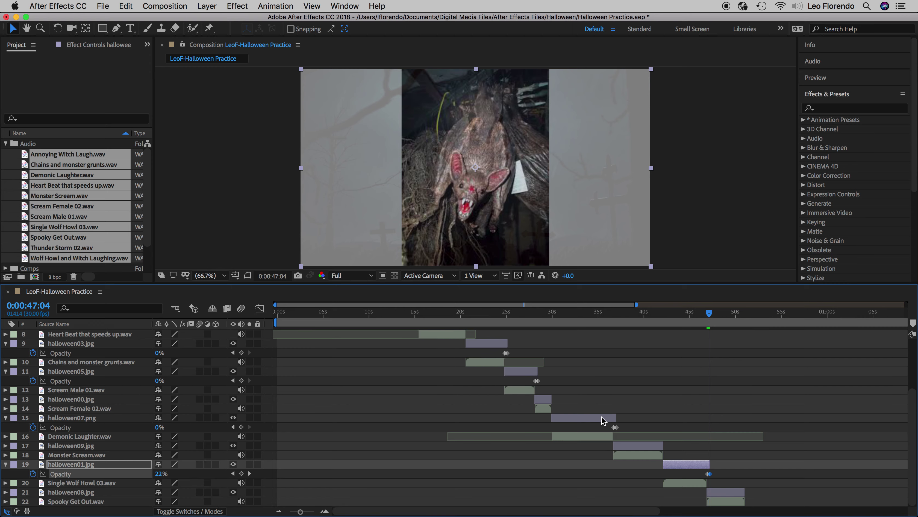
{"action": "scroll", "coordinate": [541, 408], "scroll_direction": "up", "scroll_amount": 5}
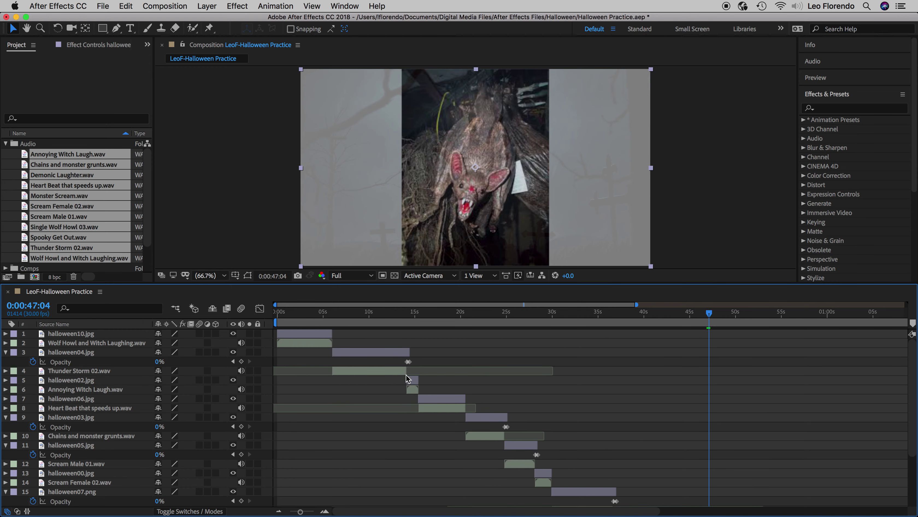
{"action": "scroll", "coordinate": [636, 492], "scroll_direction": "down", "scroll_amount": 5}
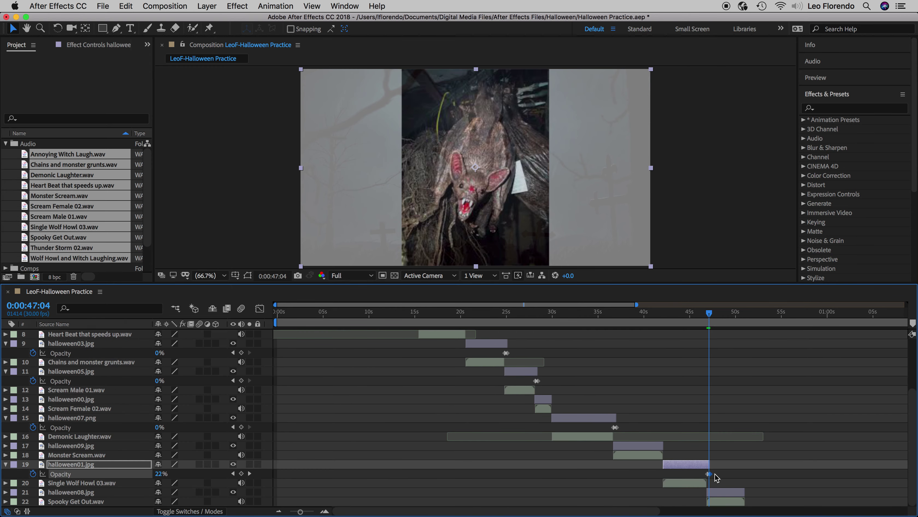
{"action": "scroll", "coordinate": [501, 454], "scroll_direction": "up", "scroll_amount": 5}
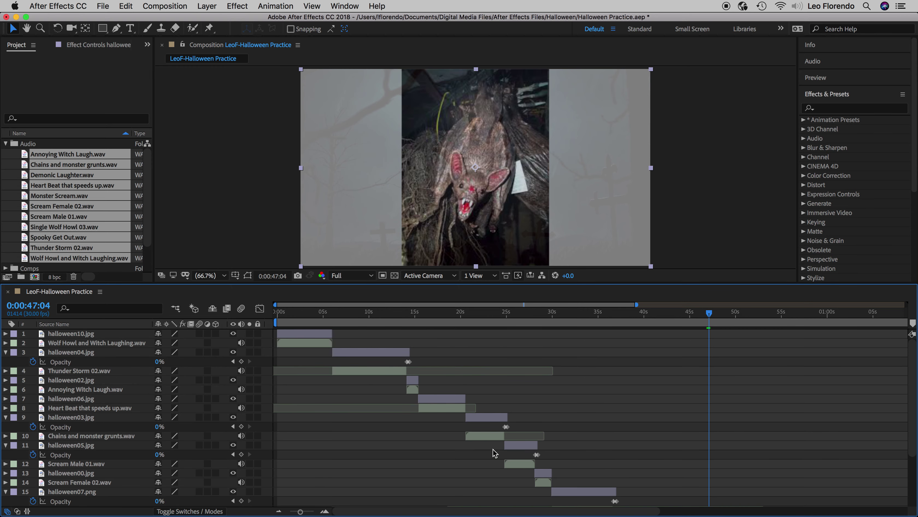